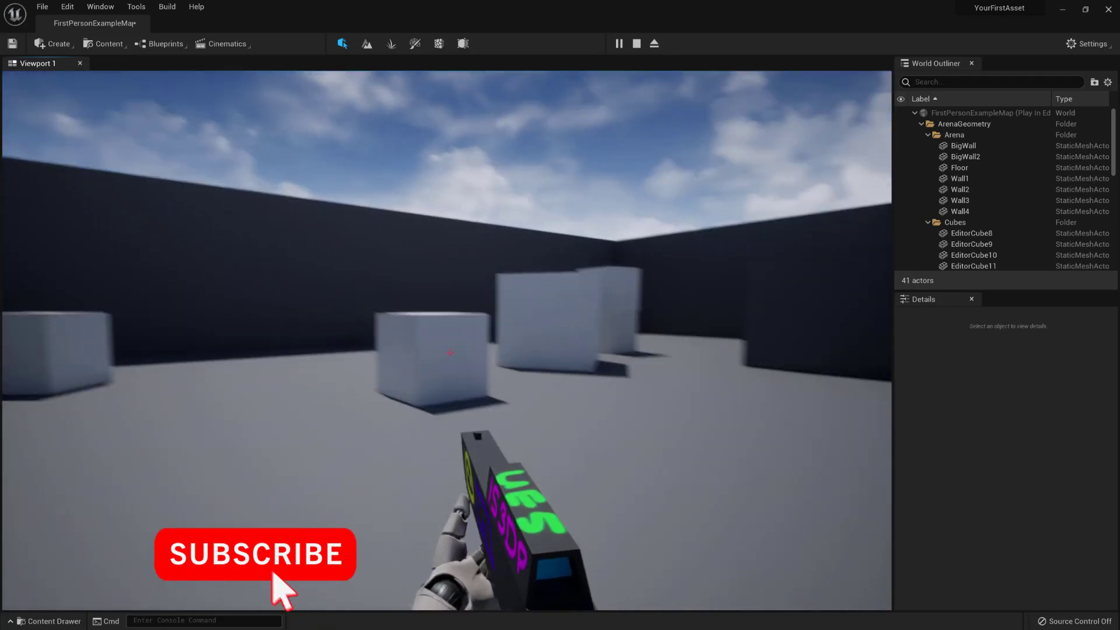
{"action": "left_click", "coordinate": [450, 352]}
{"action": "left_click", "coordinate": [450, 352]}
{"action": "left_click", "coordinate": [449, 352]}
{"action": "left_click", "coordinate": [450, 352]}
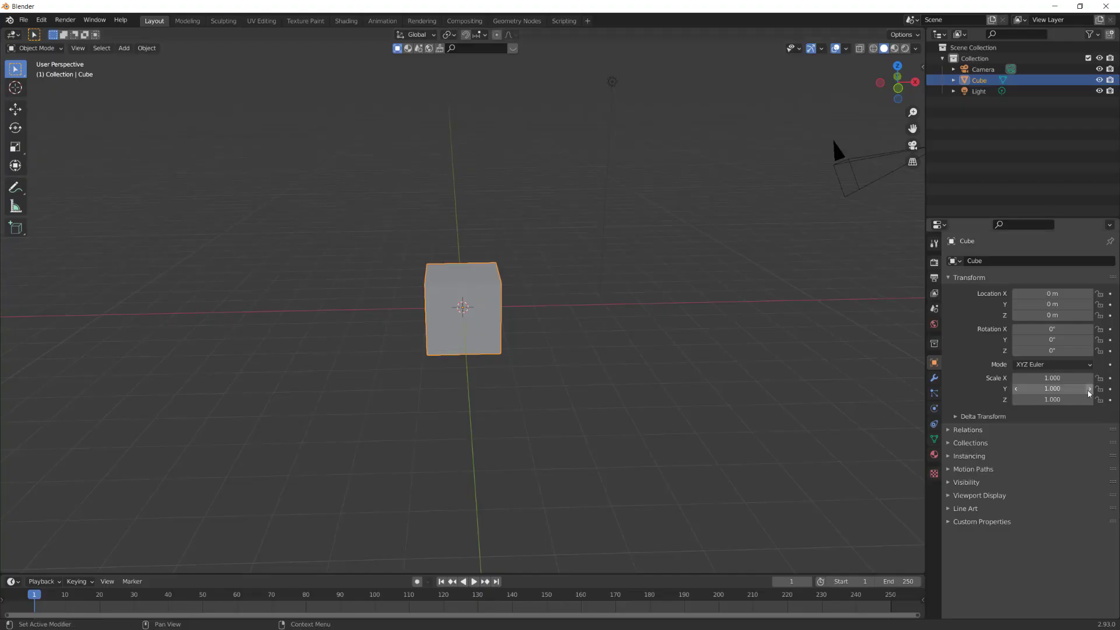
- Set the default cube's scale to 0.03 on the X, Y and Z axes
{"action": "left_click", "coordinate": [1068, 378]}
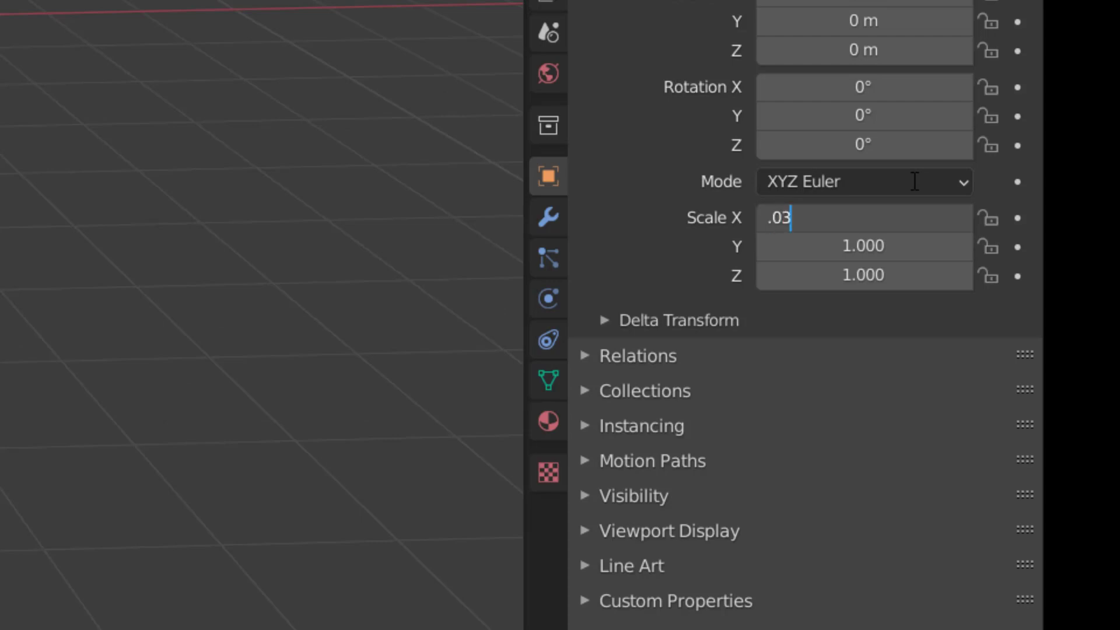
{"action": "type", "text": ".03"}
{"action": "key", "text": "Tab"}
{"action": "type", "text": ".03"}
{"action": "key", "text": "Tab"}
{"action": "type", "text": ".03"}
{"action": "key", "text": "Return"}
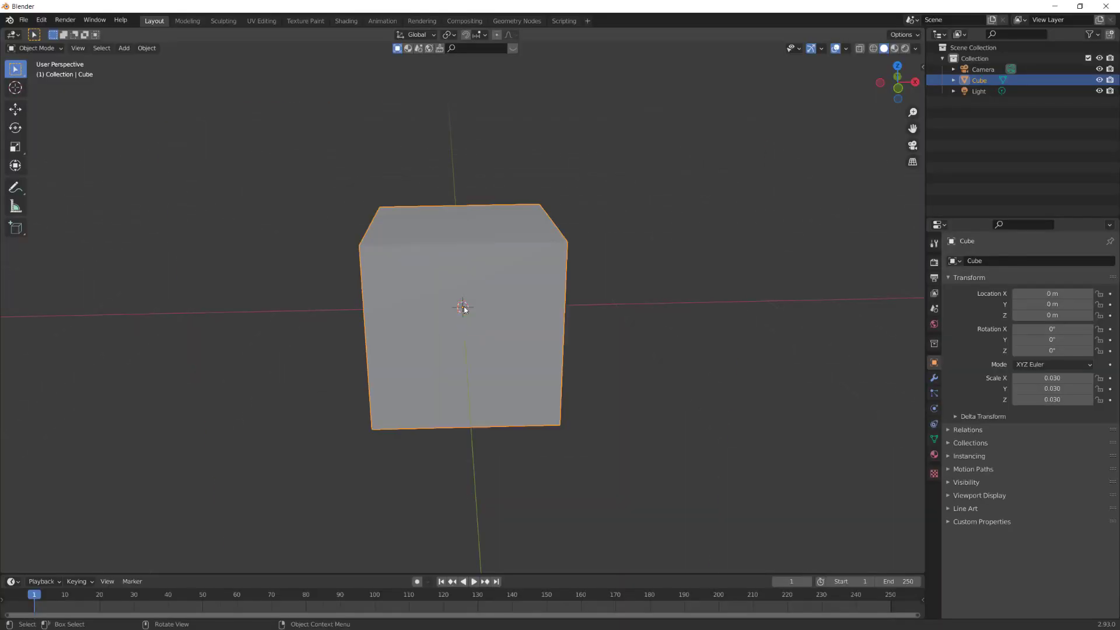
- Apply the cube's scale so its reduced size becomes the base size
{"action": "scroll", "coordinate": [463, 309], "scroll_direction": "up", "scroll_amount": 6}
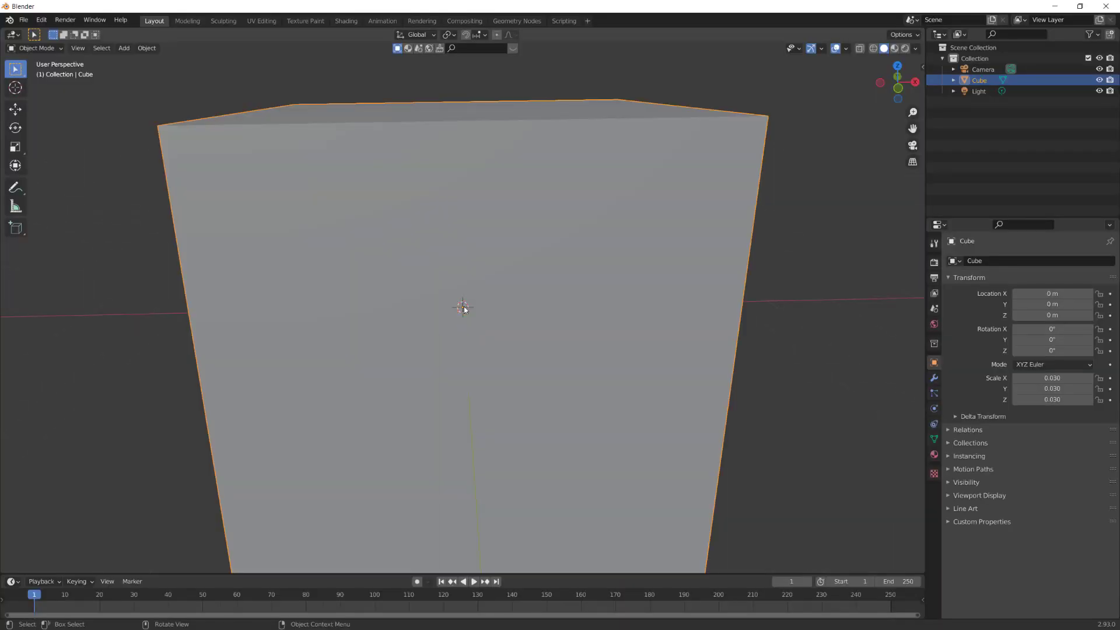
{"action": "scroll", "coordinate": [464, 309], "scroll_direction": "down", "scroll_amount": 4}
{"action": "left_click", "coordinate": [146, 48]}
{"action": "mouse_move", "coordinate": [171, 105]}
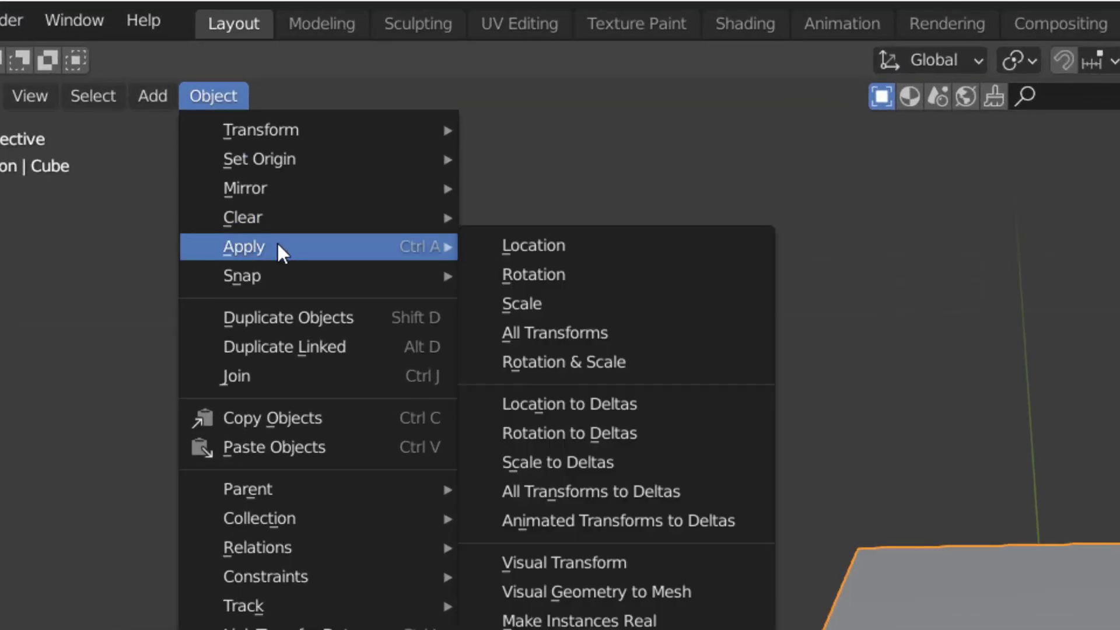
{"action": "left_click", "coordinate": [522, 303]}
- In Edit Mode, move the cube's negative X face outward along X to stretch it into a long block
{"action": "key", "text": "Tab"}
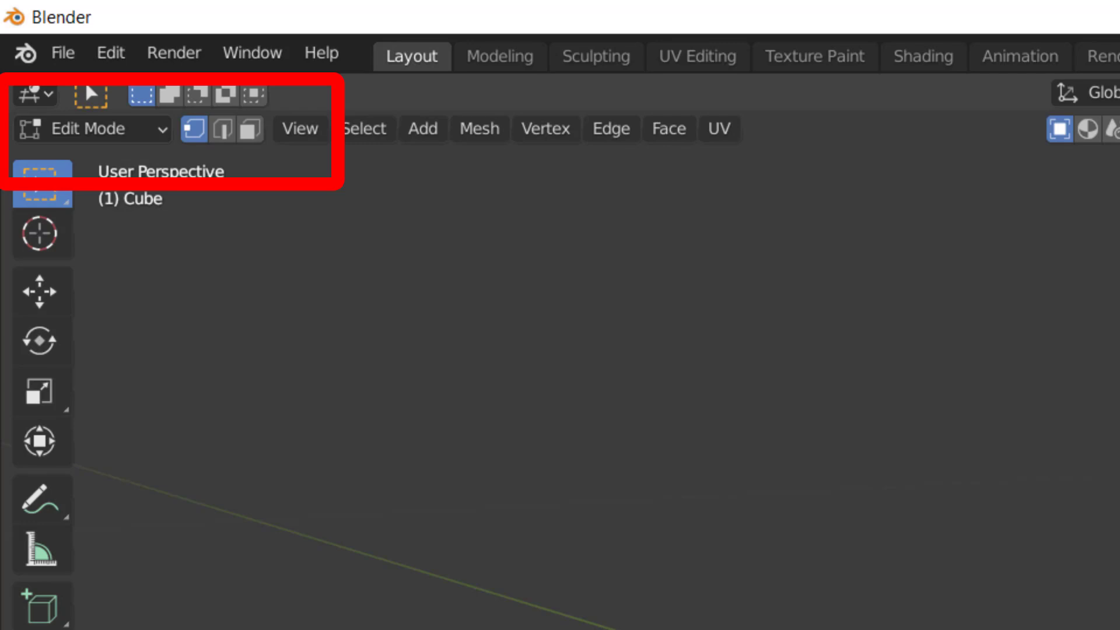
{"action": "left_click", "coordinate": [408, 298]}
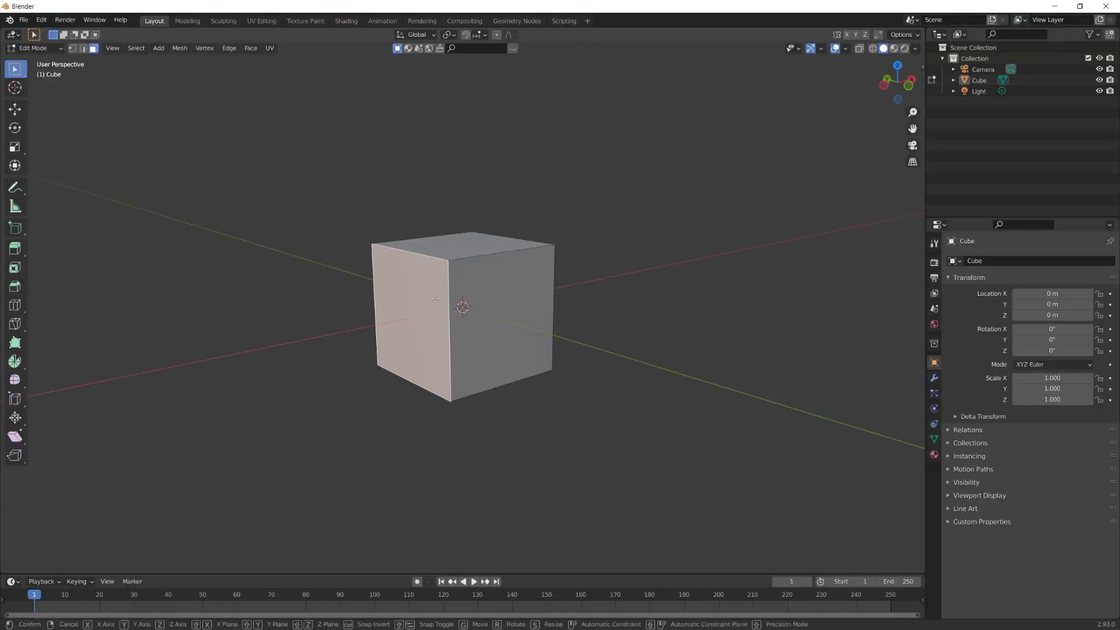
{"action": "key", "text": "g"}
{"action": "key", "text": "x"}
{"action": "left_click", "coordinate": [99, 375]}
{"action": "scroll", "coordinate": [146, 370], "scroll_direction": "down", "scroll_amount": 2}
{"action": "middle_click_drag", "start_coordinate": [188, 366], "coordinate": [237, 377]}
- With X-ray on, select the block's four top vertices and scale them along Y to about 0.71
{"action": "key", "text": "1"}
{"action": "middle_click_drag", "start_coordinate": [576, 285], "coordinate": [538, 268]}
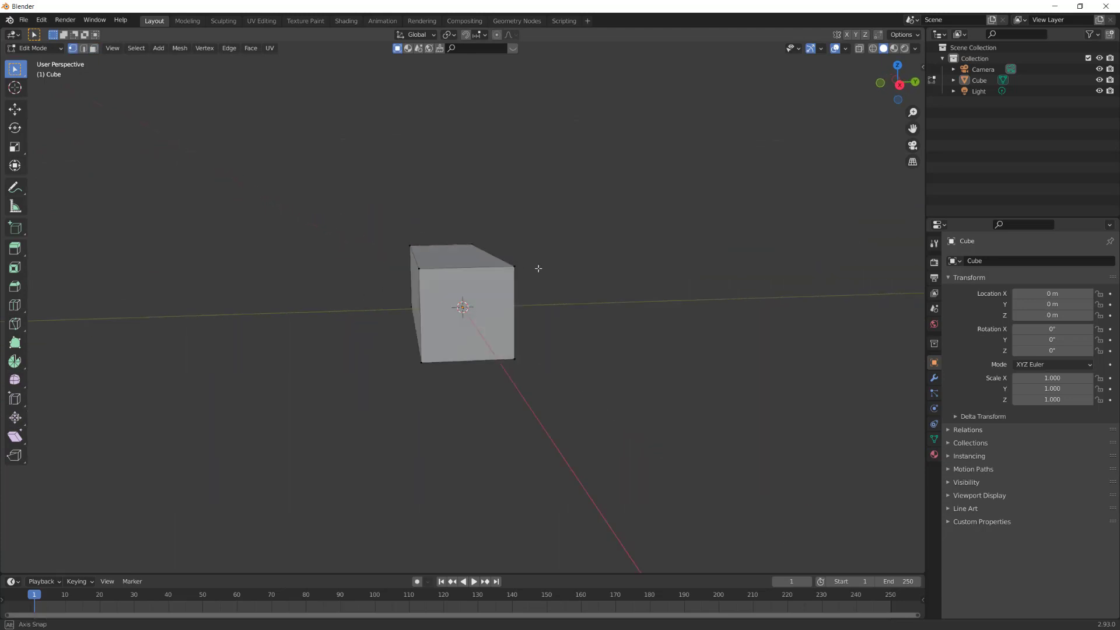
{"action": "left_click", "coordinate": [860, 49]}
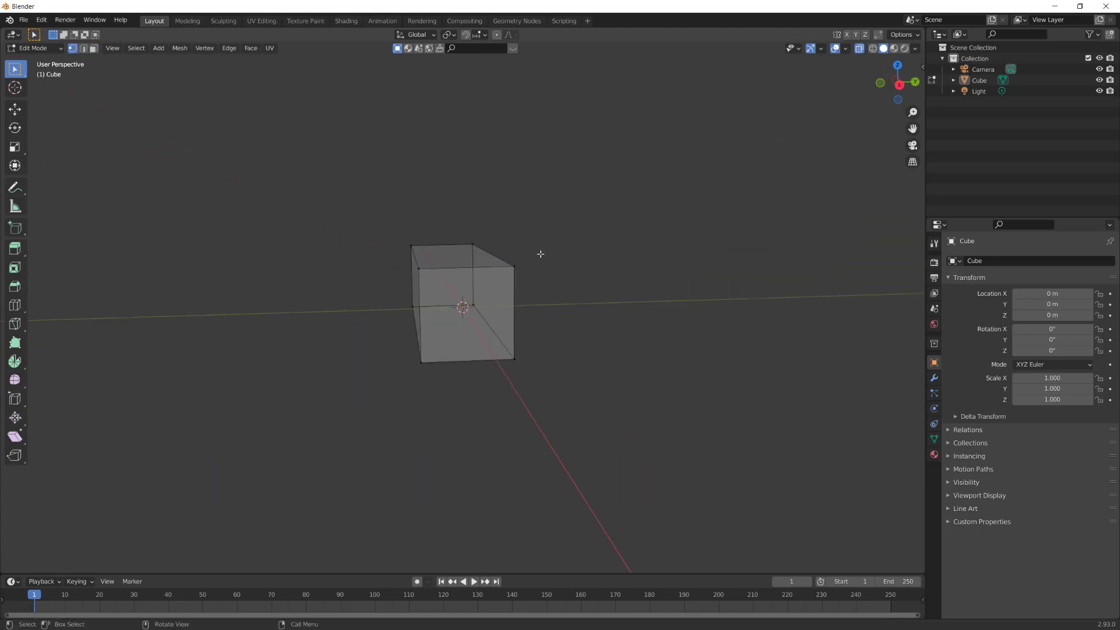
{"action": "left_click_drag", "start_coordinate": [393, 224], "coordinate": [533, 280]}
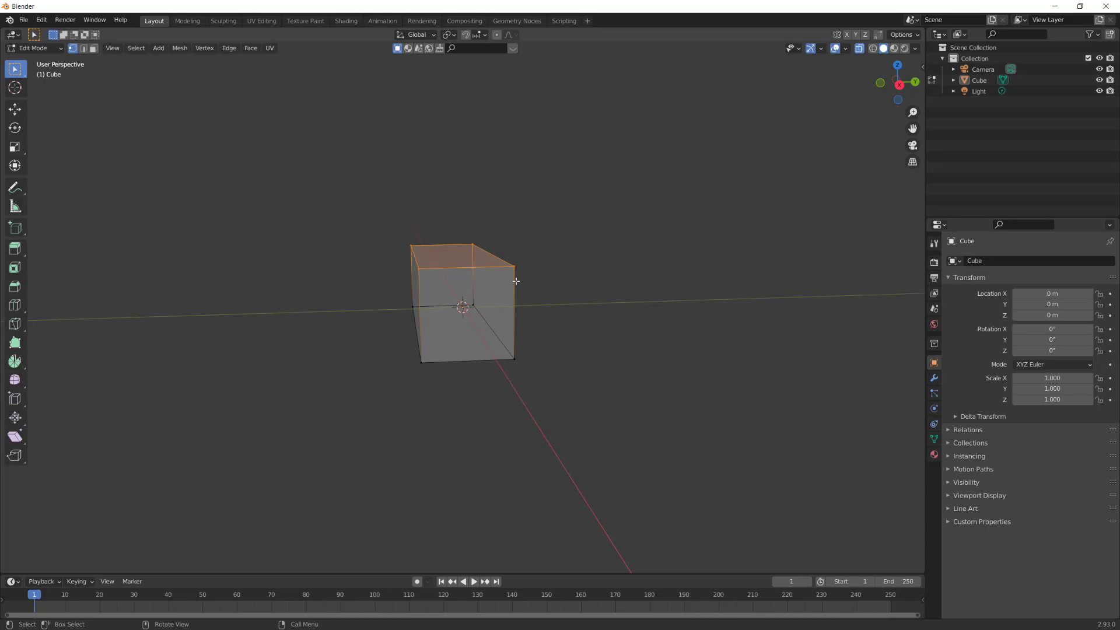
{"action": "key", "text": "s"}
{"action": "key", "text": "y"}
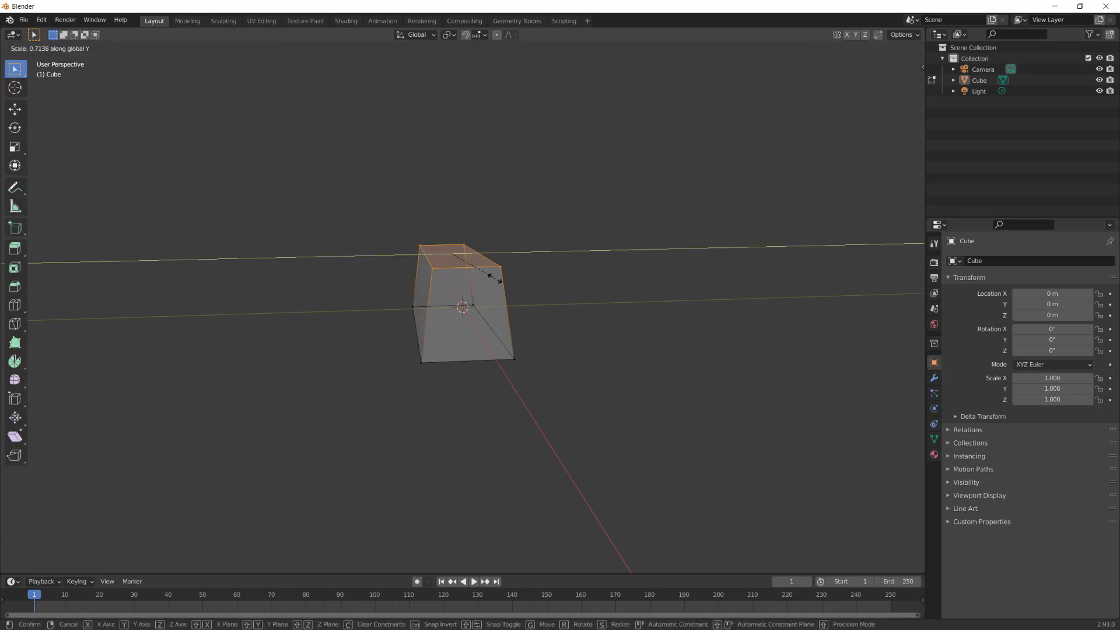
{"action": "left_click", "coordinate": [495, 278]}
- Lower the block's top vertices slightly along Z, then deselect them and turn X-ray off
{"action": "key", "text": "g"}
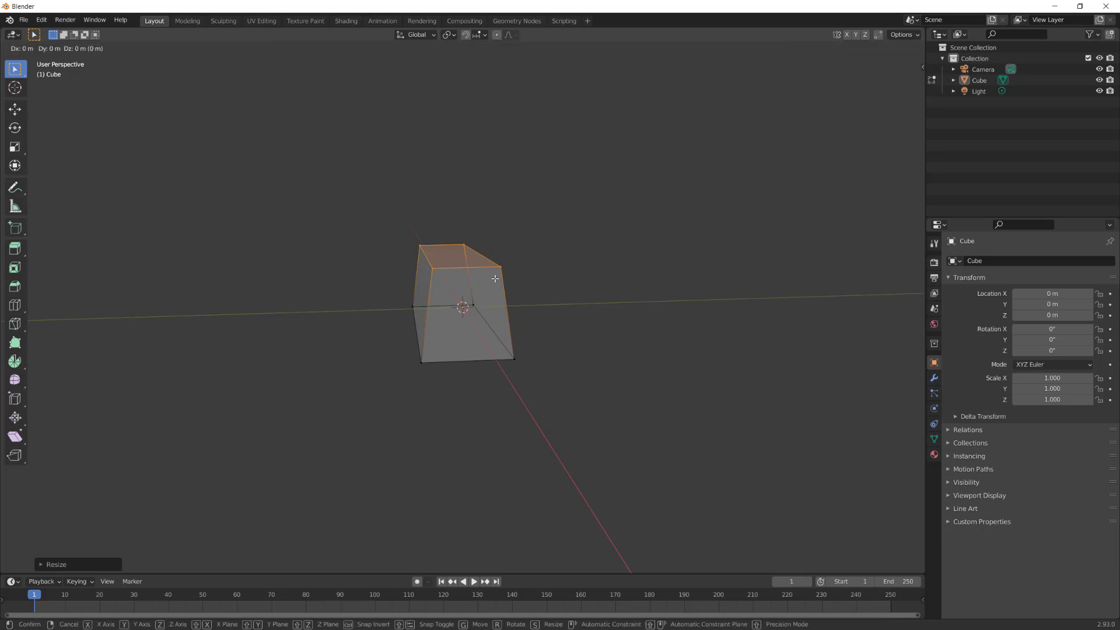
{"action": "key", "text": "z"}
{"action": "left_click", "coordinate": [493, 293]}
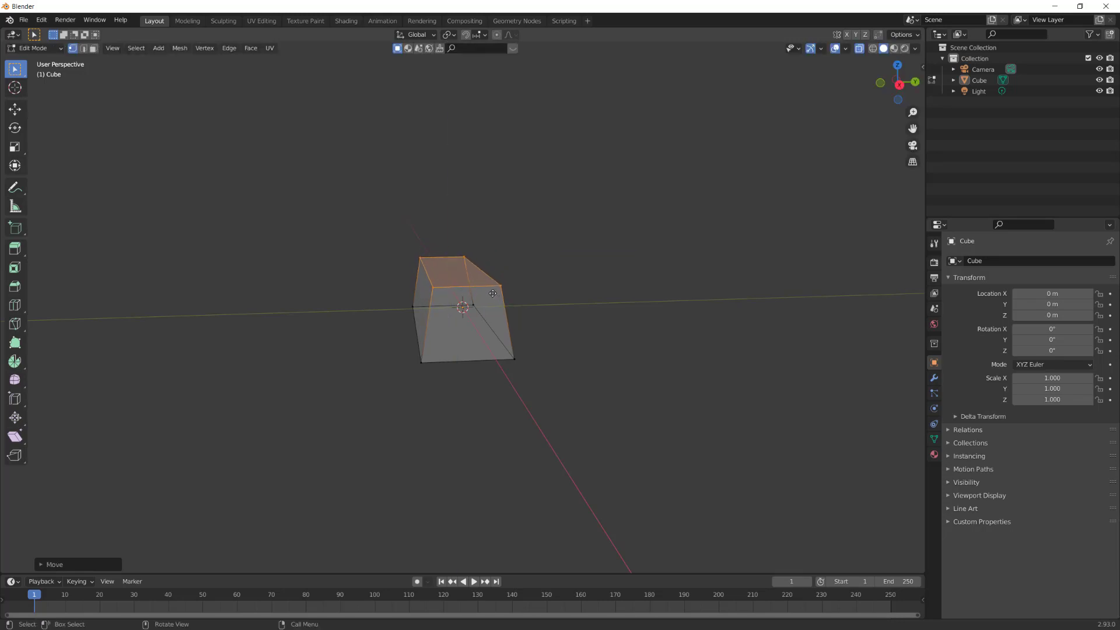
{"action": "key", "text": "alt+a"}
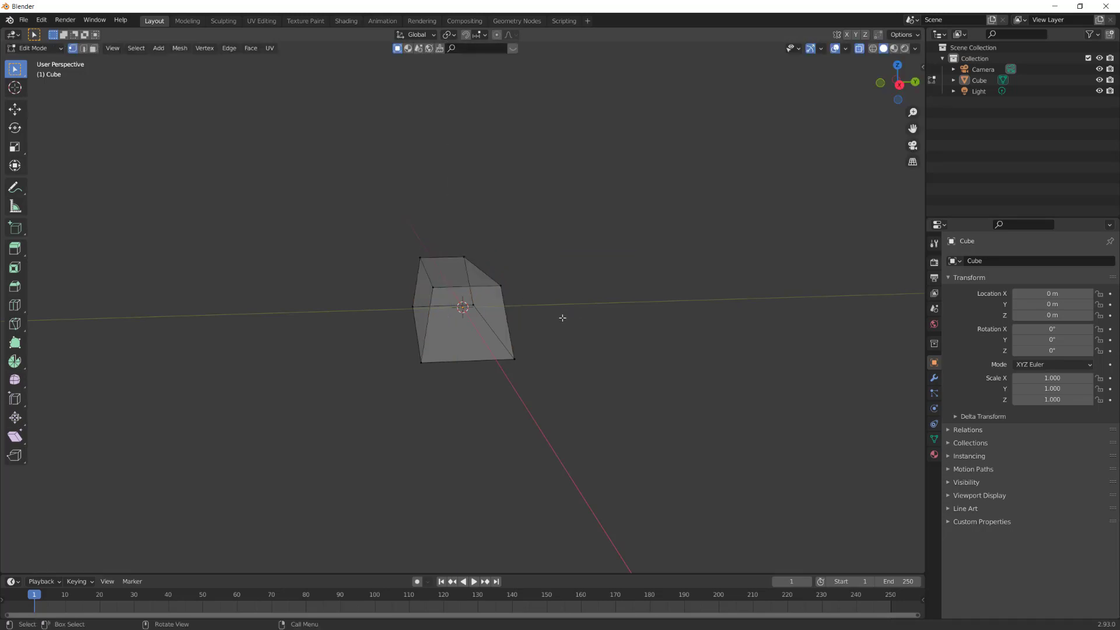
{"action": "left_click", "coordinate": [858, 50]}
- Inset the block's positive X end face by about 0.006 m and extrude it inward about 0.01 m
{"action": "middle_click_drag", "start_coordinate": [529, 342], "coordinate": [541, 336]}
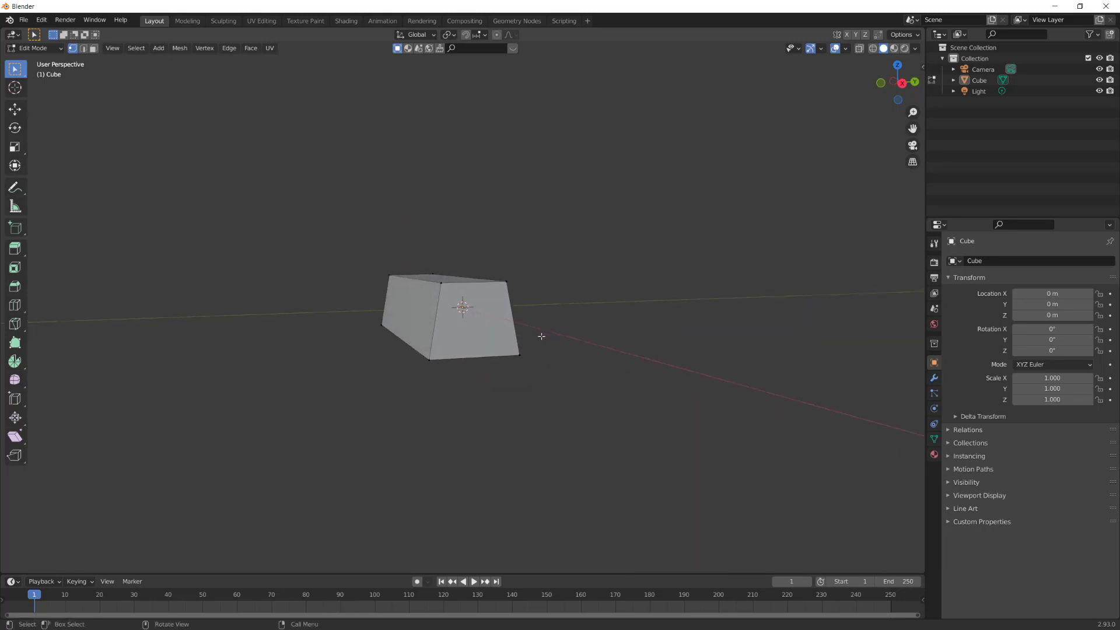
{"action": "left_click", "coordinate": [476, 333]}
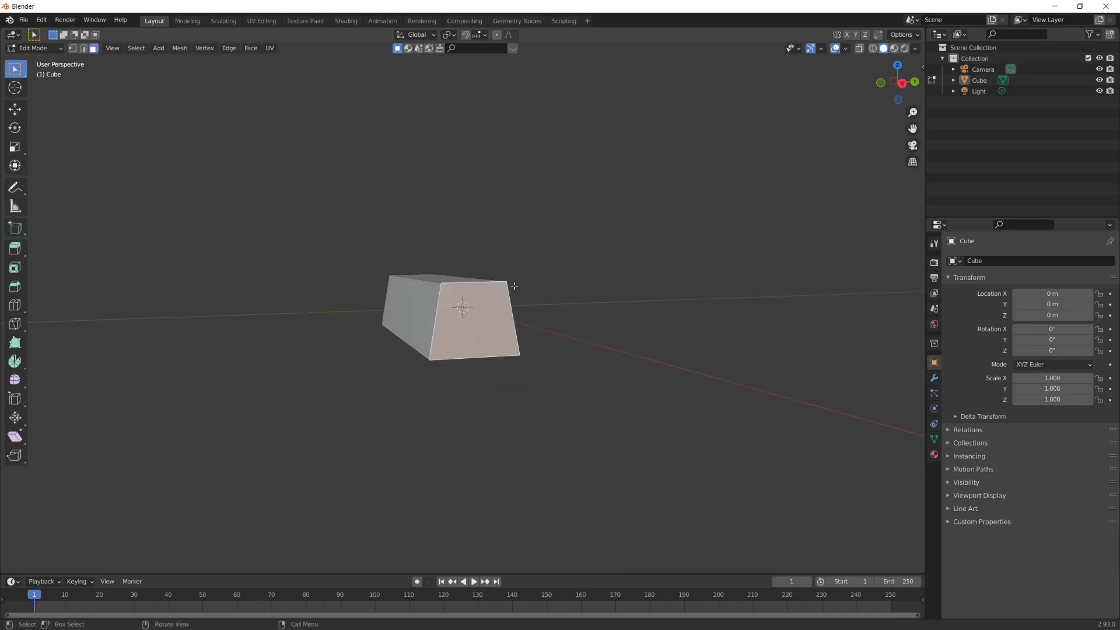
{"action": "key", "text": "i"}
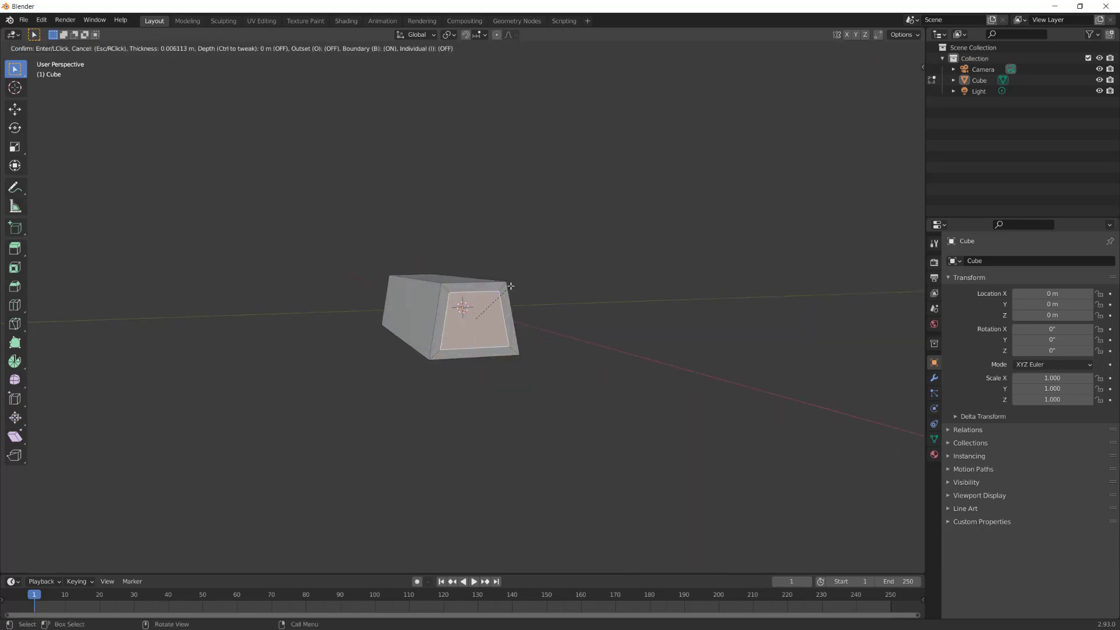
{"action": "left_click", "coordinate": [510, 285]}
{"action": "key", "text": "e"}
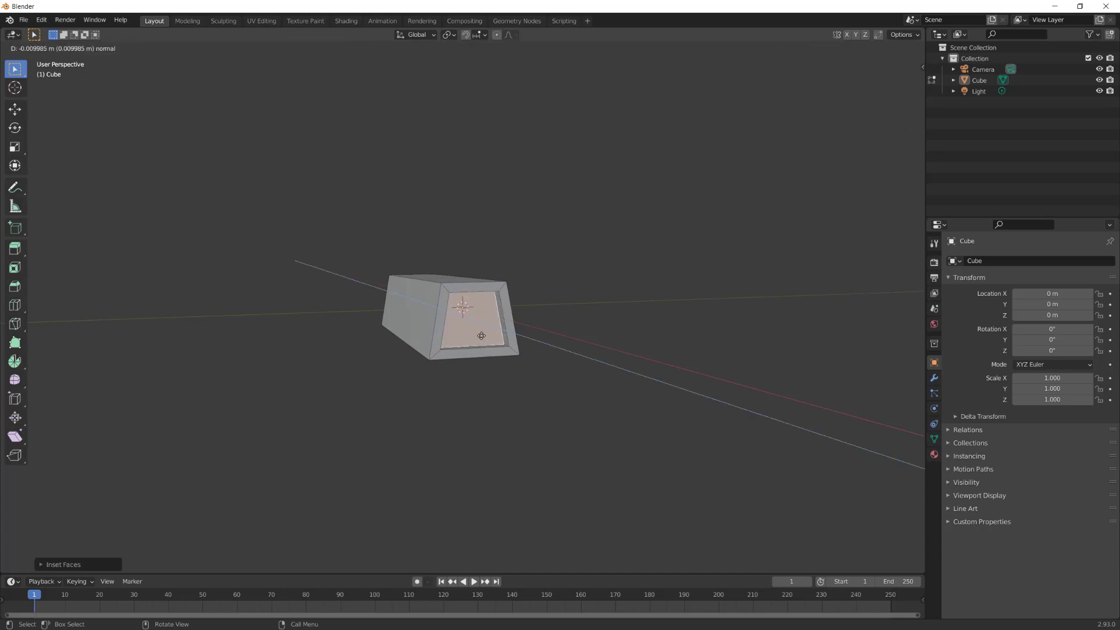
{"action": "left_click", "coordinate": [477, 332]}
{"action": "key", "text": "alt+a"}
- Inset the block's negative X end face and extrude the inner face inward to form a matching recess
{"action": "middle_click_drag", "start_coordinate": [423, 350], "coordinate": [510, 343]}
{"action": "left_click", "coordinate": [288, 364]}
{"action": "key", "text": "i"}
{"action": "left_click", "coordinate": [367, 323]}
{"action": "key", "text": "e"}
{"action": "left_click", "coordinate": [293, 360]}
{"action": "key", "text": "alt+a"}
- Extrude the block's bottom face downward by about 0.1 m
{"action": "key", "text": "e"}
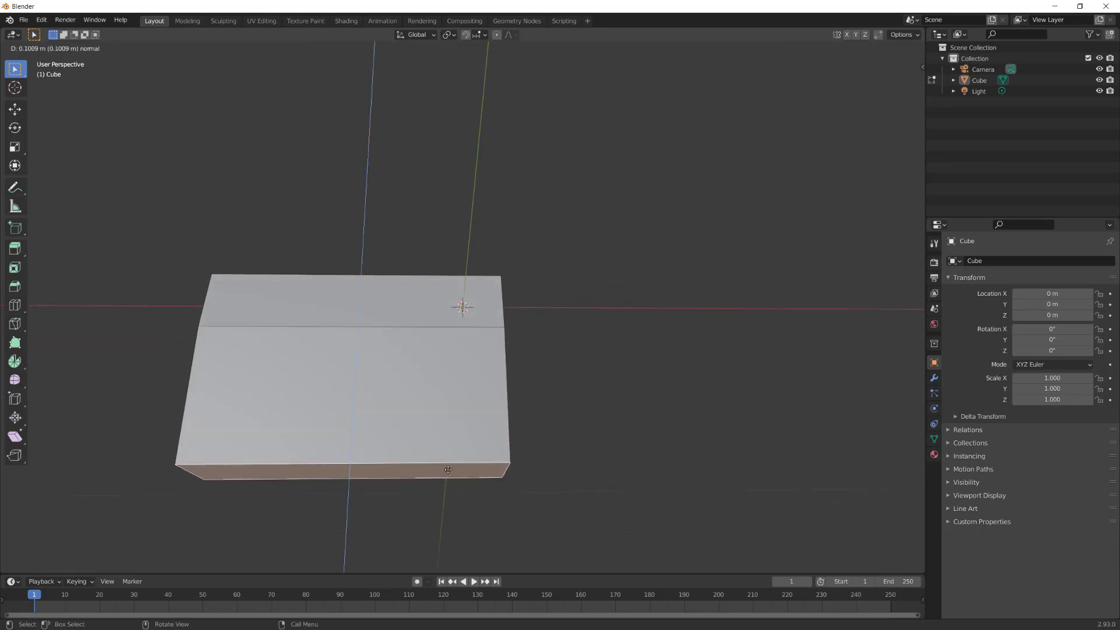
{"action": "left_click", "coordinate": [526, 459]}
{"action": "left_click", "coordinate": [526, 459]}
- Extrude the lower body's positive X end face outward about 0.2 m and lower the new end face about 0.02 m along Z
{"action": "middle_click_drag", "start_coordinate": [525, 459], "coordinate": [517, 373]}
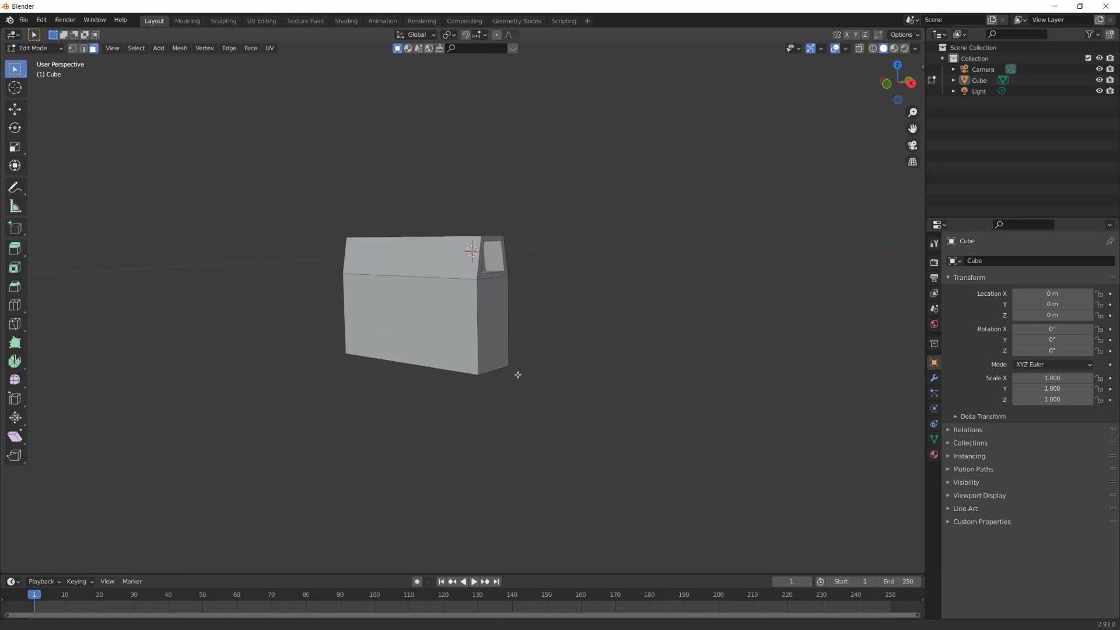
{"action": "left_click", "coordinate": [503, 324]}
{"action": "key", "text": "e"}
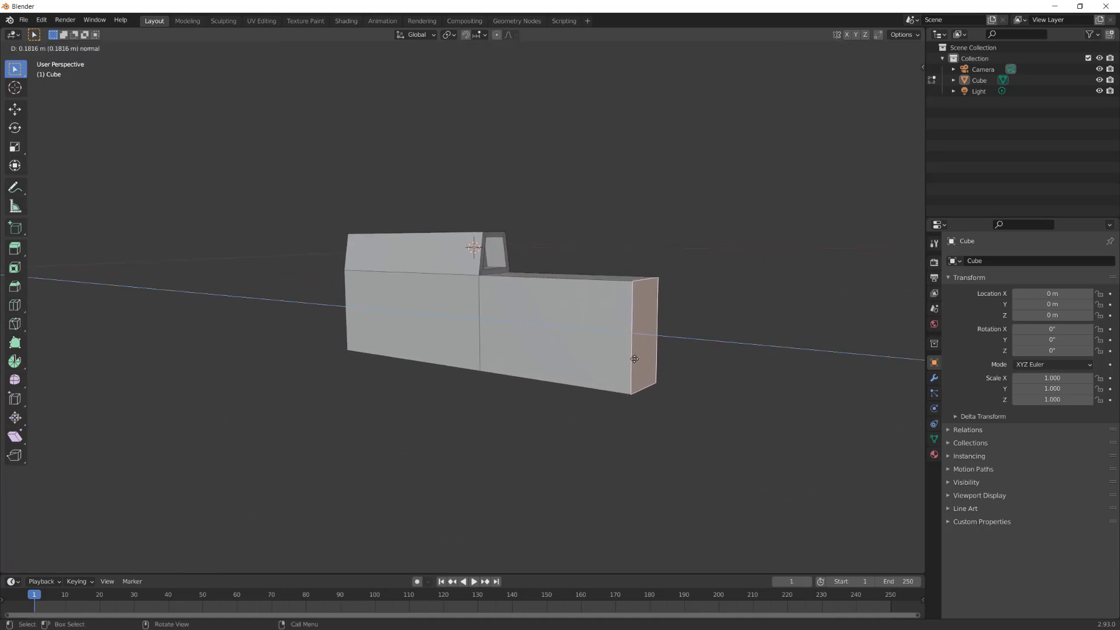
{"action": "left_click", "coordinate": [646, 363]}
{"action": "key", "text": "g"}
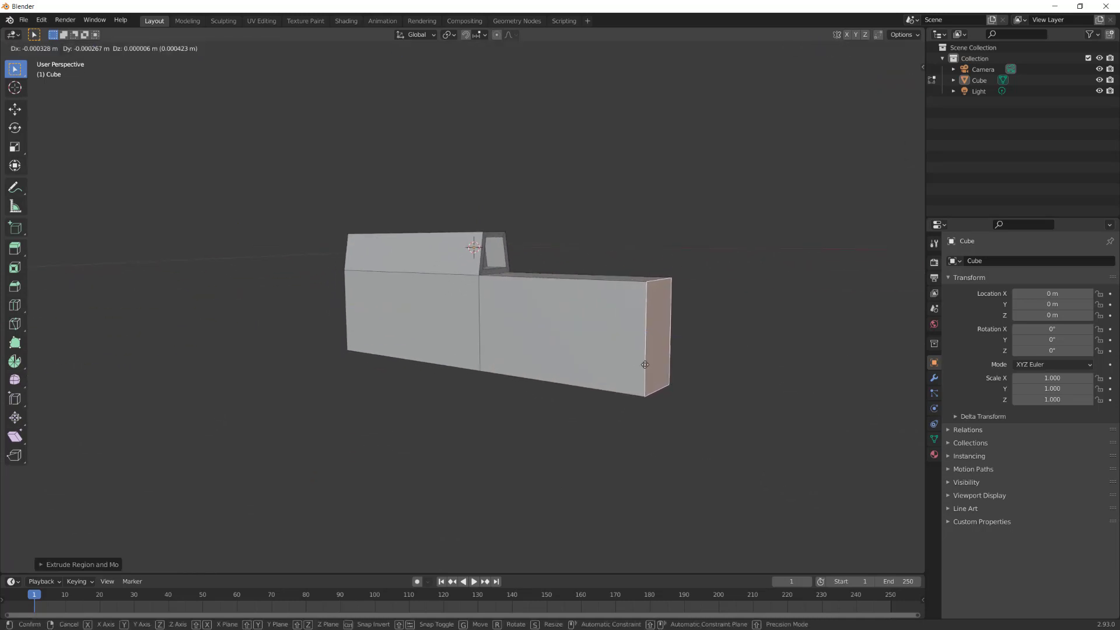
{"action": "key", "text": "z"}
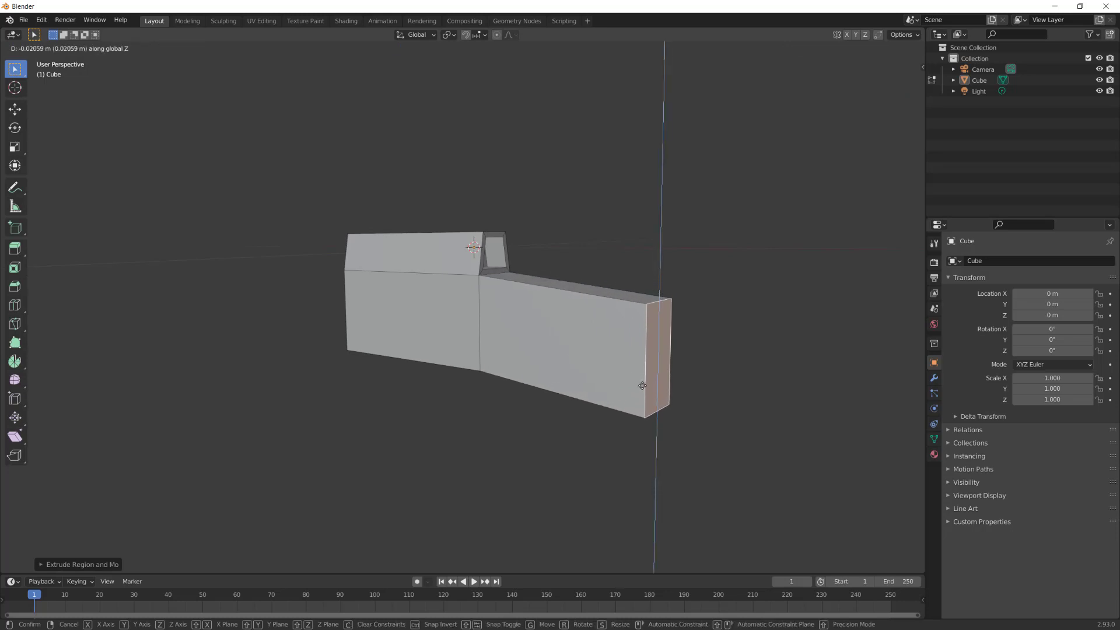
{"action": "left_click", "coordinate": [642, 385]}
{"action": "left_click", "coordinate": [510, 412]}
- Extrude the lower body's negative X end face outward about 0.34 m to form the barrel
{"action": "middle_click_drag", "start_coordinate": [509, 413], "coordinate": [568, 405]}
{"action": "left_click", "coordinate": [344, 344]}
{"action": "scroll", "coordinate": [344, 344], "scroll_direction": "down", "scroll_amount": 1}
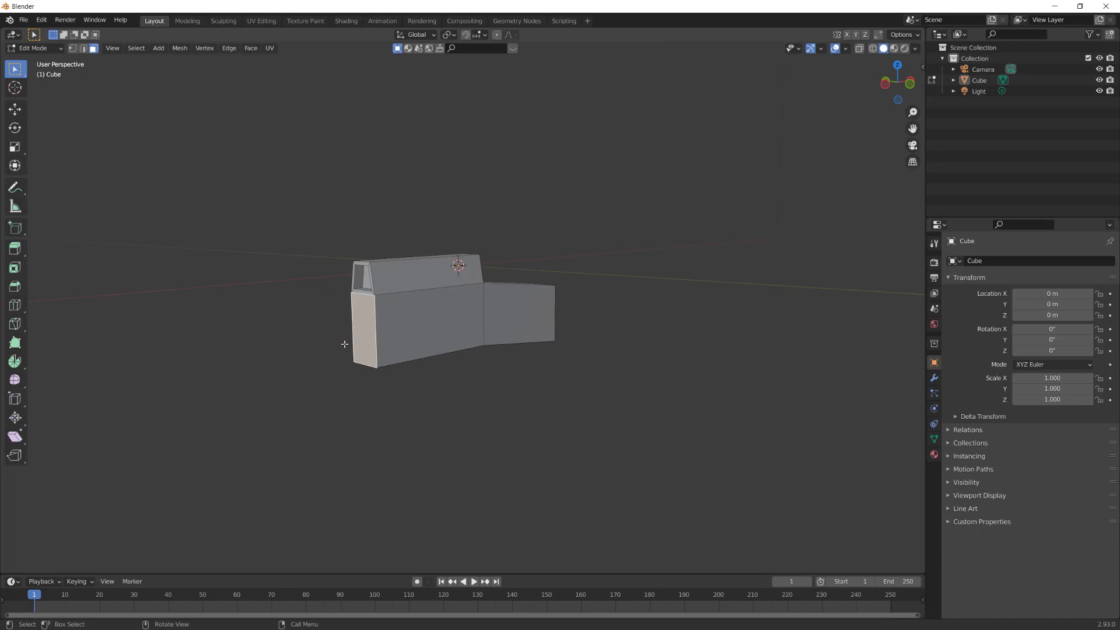
{"action": "key", "text": "e"}
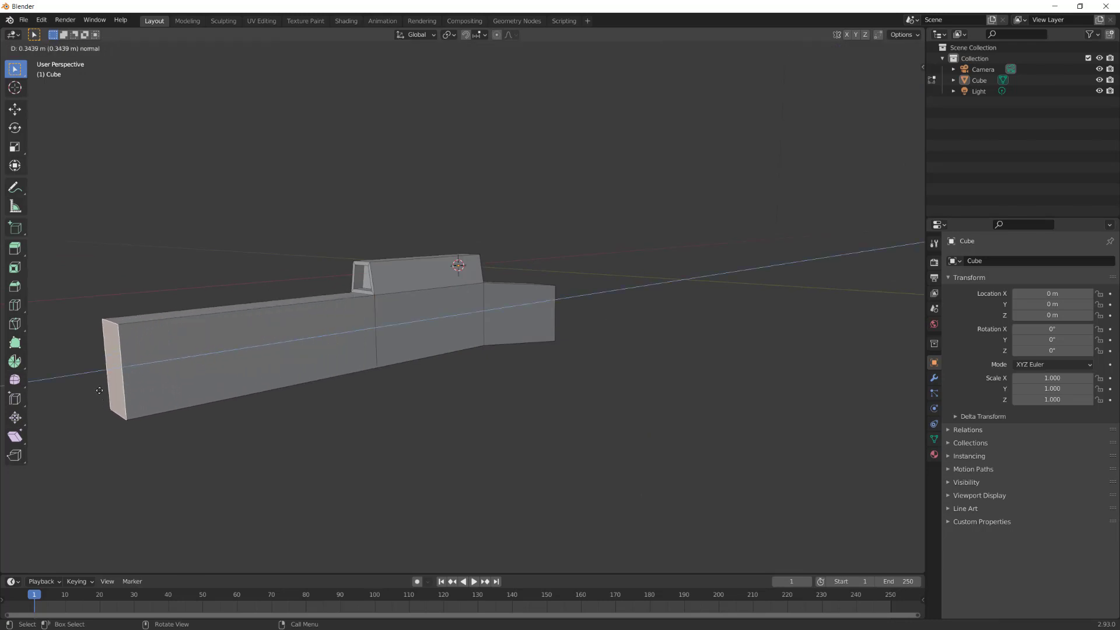
{"action": "left_click", "coordinate": [99, 390]}
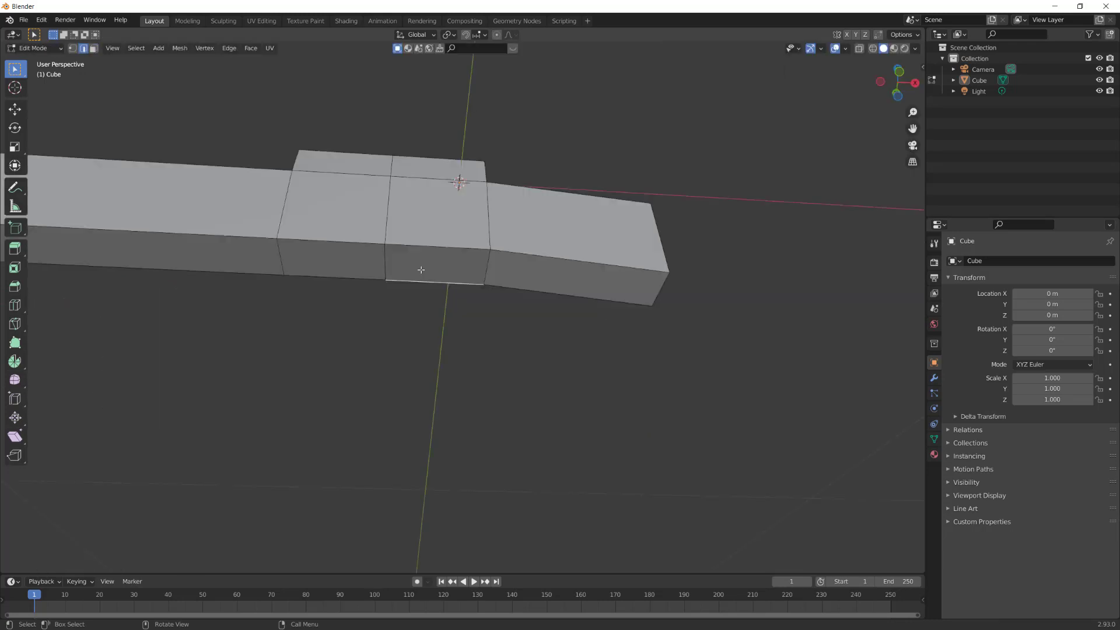
- Select the two adjoining bottom faces at the positive X end and extrude them downward about 0.1 m for the grip
{"action": "key", "text": "3"}
{"action": "left_click", "coordinate": [421, 270]}
{"action": "left_click", "coordinate": [537, 273], "text": "shift"}
{"action": "key", "text": "e"}
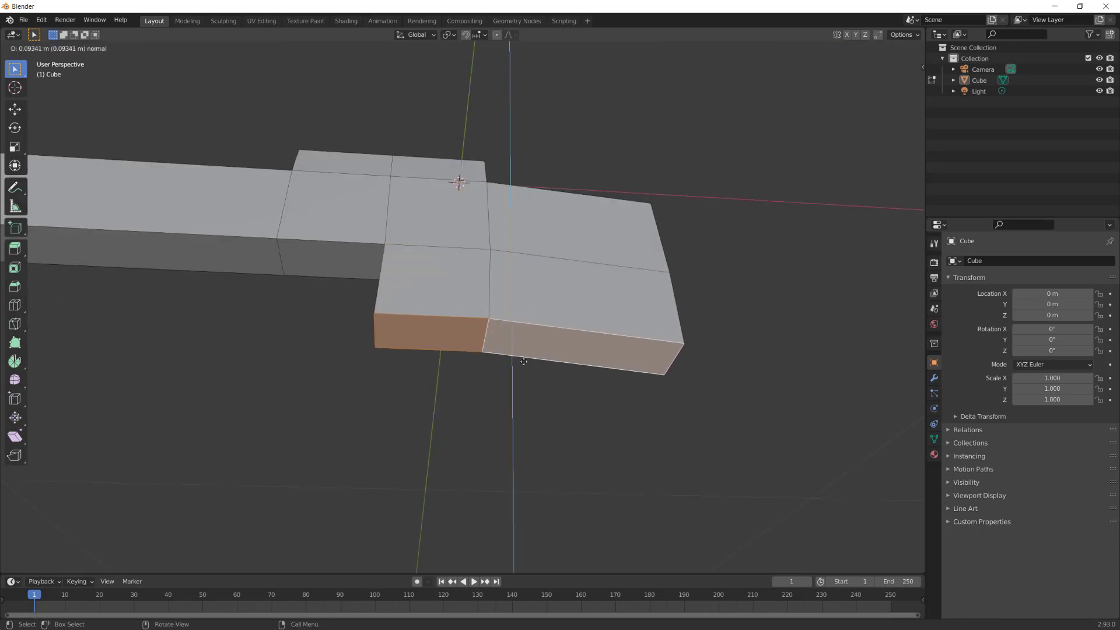
{"action": "left_click", "coordinate": [523, 371]}
- Raise the grip's bottom edge at the rear end by about 0.07 m along Z so its underside slopes
{"action": "middle_click_drag", "start_coordinate": [523, 371], "coordinate": [570, 370]}
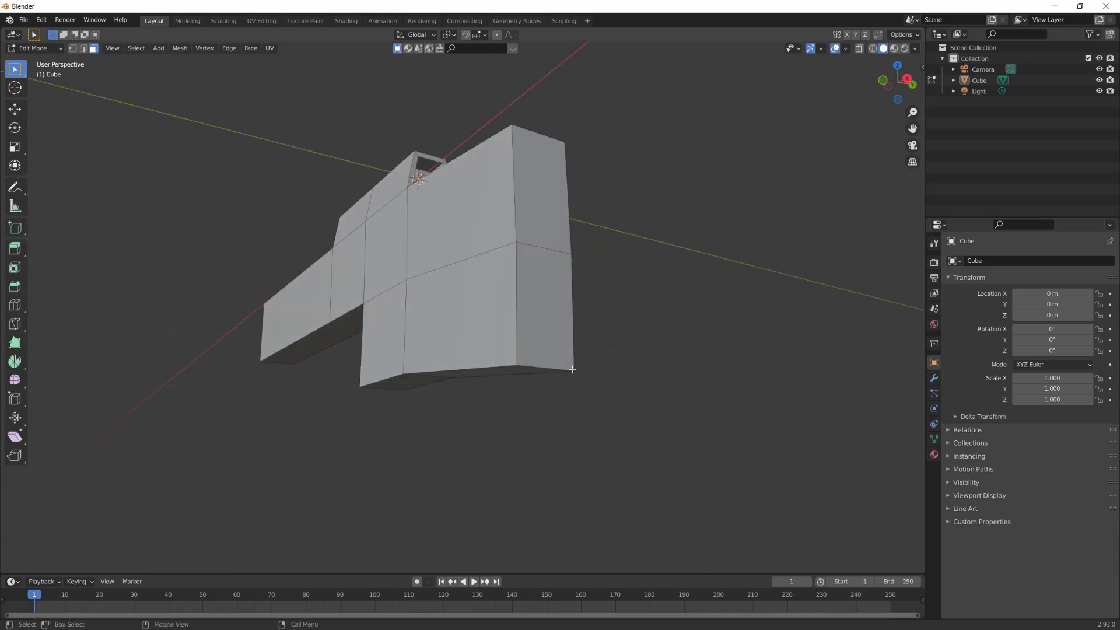
{"action": "left_click", "coordinate": [551, 368]}
{"action": "key", "text": "2"}
{"action": "left_click", "coordinate": [547, 369]}
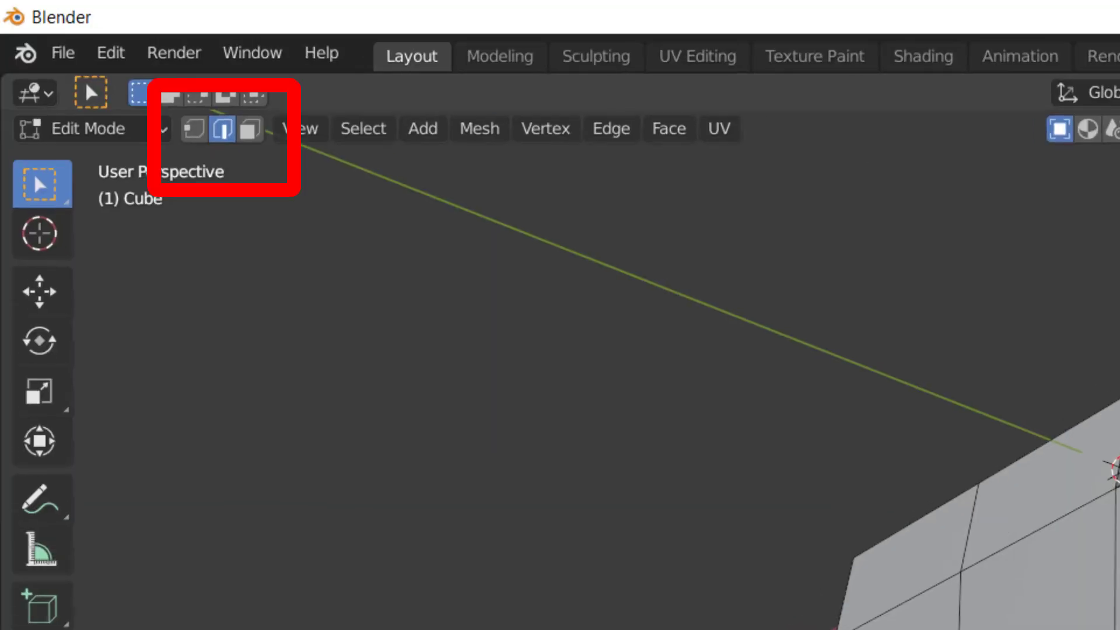
{"action": "key", "text": "g"}
{"action": "key", "text": "z"}
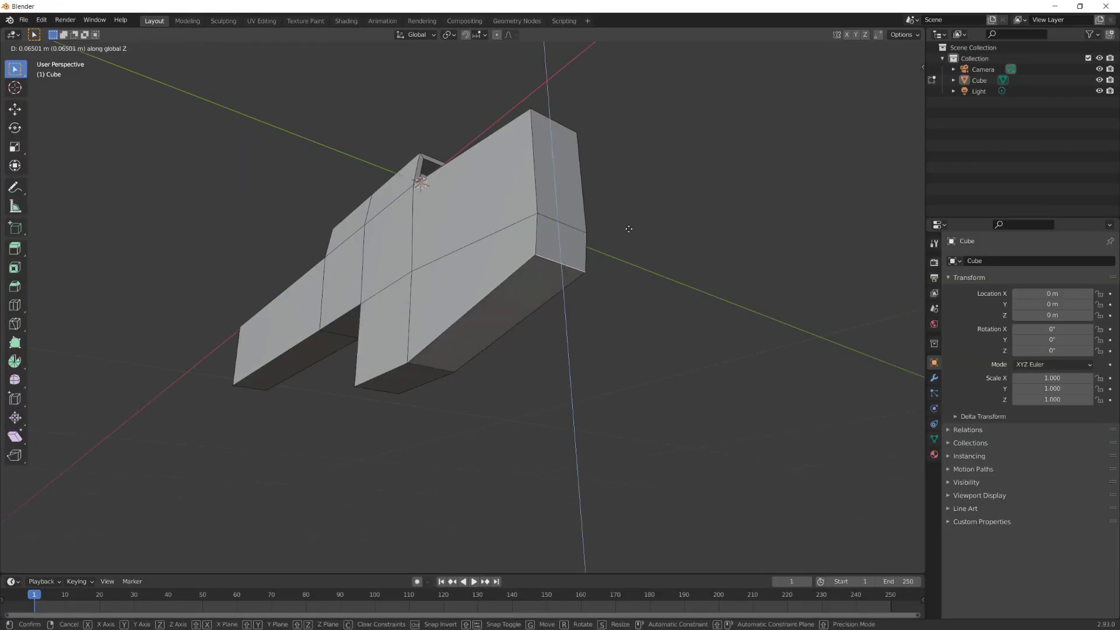
{"action": "left_click", "coordinate": [628, 225]}
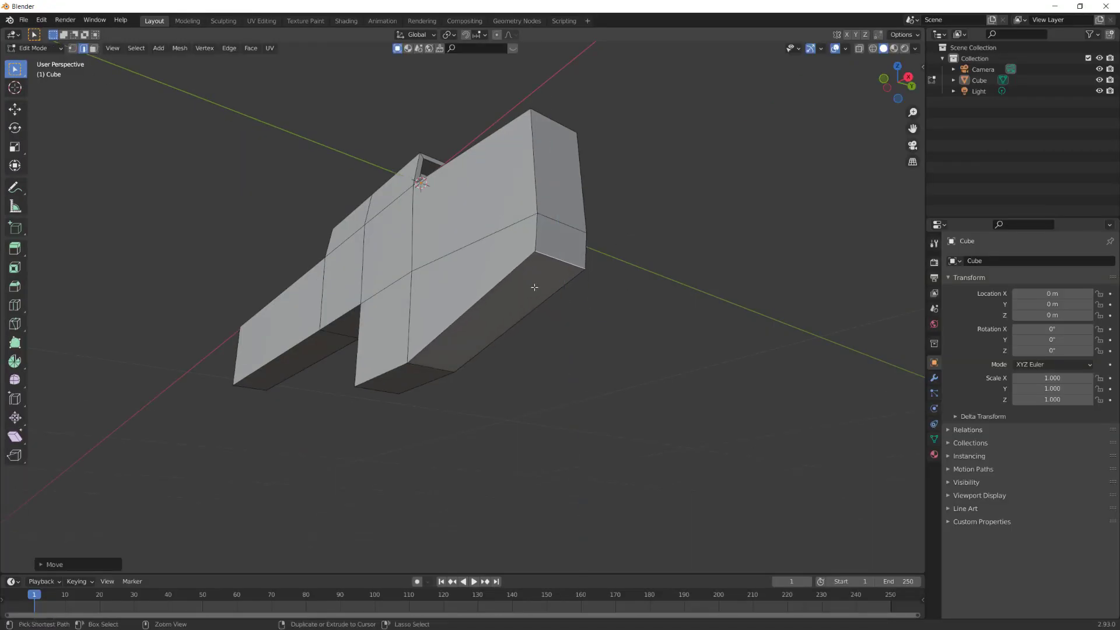
- Bevel the grip's lower rear edge with additional segments to round it
{"action": "key", "text": "ctrl+b"}
{"action": "scroll", "coordinate": [495, 237], "scroll_direction": "up", "scroll_amount": 2}
{"action": "left_click", "coordinate": [490, 230]}
{"action": "left_click", "coordinate": [567, 298]}
- Bevel the grip's lower front edge and the barrel's lower front edge into rounded corners
{"action": "middle_click_drag", "start_coordinate": [574, 303], "coordinate": [305, 273]}
{"action": "left_click", "coordinate": [466, 382], "text": "ctrl"}
{"action": "key", "text": "ctrl+b"}
{"action": "left_click", "coordinate": [384, 327]}
{"action": "left_click", "coordinate": [408, 333]}
{"action": "middle_click_drag", "start_coordinate": [415, 345], "coordinate": [466, 338]}
{"action": "left_click", "coordinate": [466, 337]}
{"action": "key", "text": "ctrl+b"}
{"action": "left_click", "coordinate": [456, 350]}
- Inset the barrel's end face and extrude the inner face deep into the barrel to hollow out the muzzle
{"action": "middle_click_drag", "start_coordinate": [554, 357], "coordinate": [478, 344]}
{"action": "key", "text": "3"}
{"action": "left_click", "coordinate": [478, 343]}
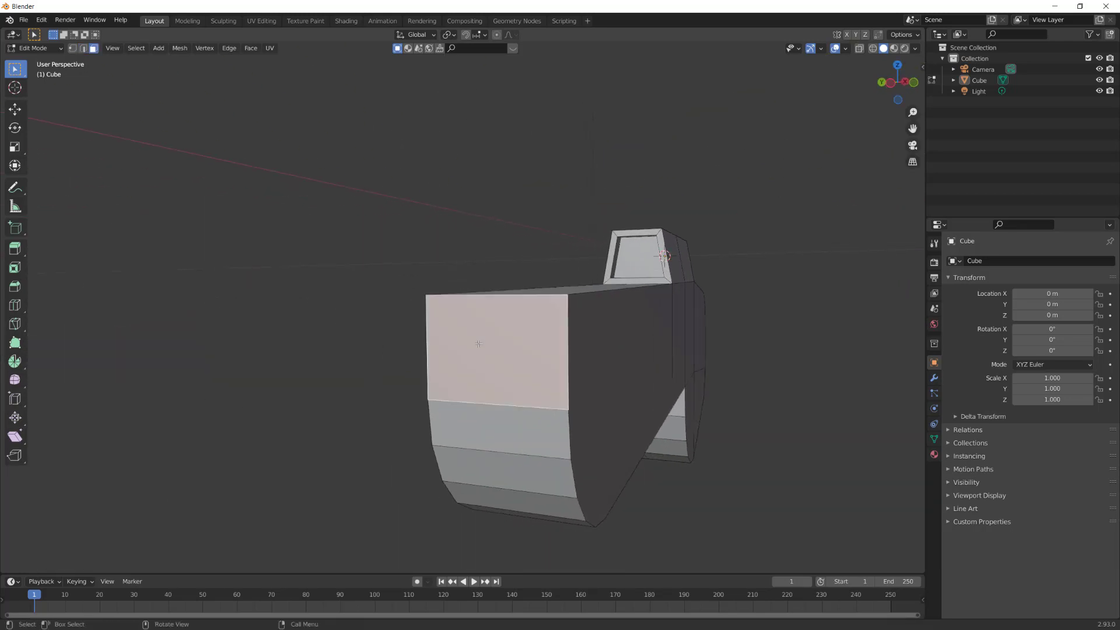
{"action": "key", "text": "i"}
{"action": "left_click", "coordinate": [586, 299]}
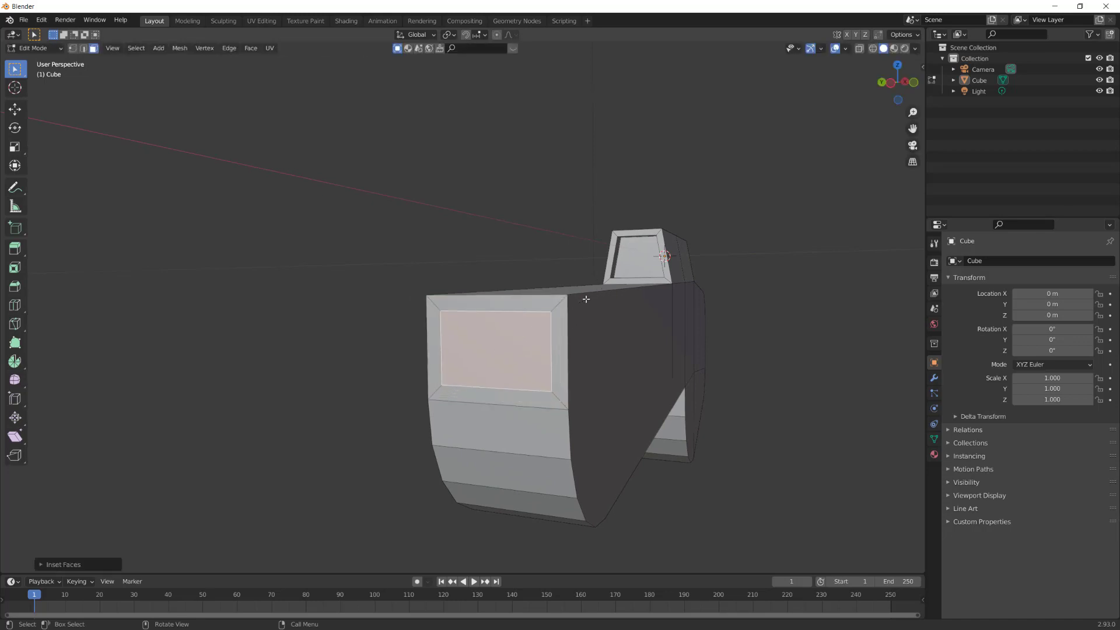
{"action": "key", "text": "e"}
{"action": "left_click", "coordinate": [593, 321]}
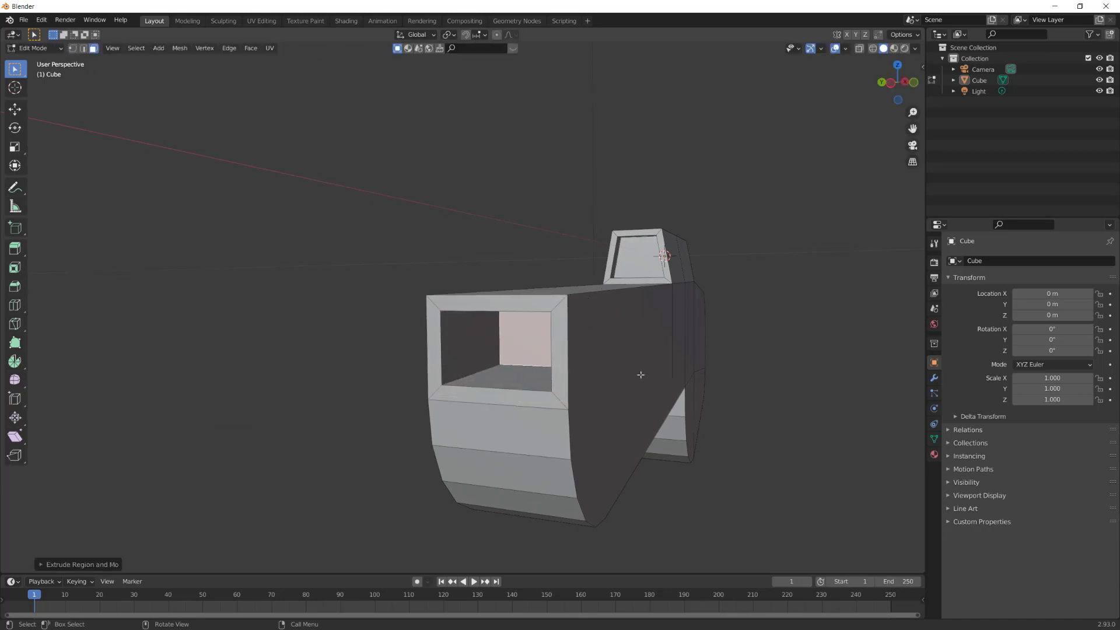
{"action": "left_click", "coordinate": [782, 355]}
- Return to Object Mode, add a mesh cube and scale it down to about 0.056
{"action": "scroll", "coordinate": [782, 355], "scroll_direction": "down", "scroll_amount": 2}
{"action": "middle_click_drag", "start_coordinate": [782, 355], "coordinate": [440, 395]}
{"action": "key", "text": "Tab"}
{"action": "key", "text": "shift+a"}
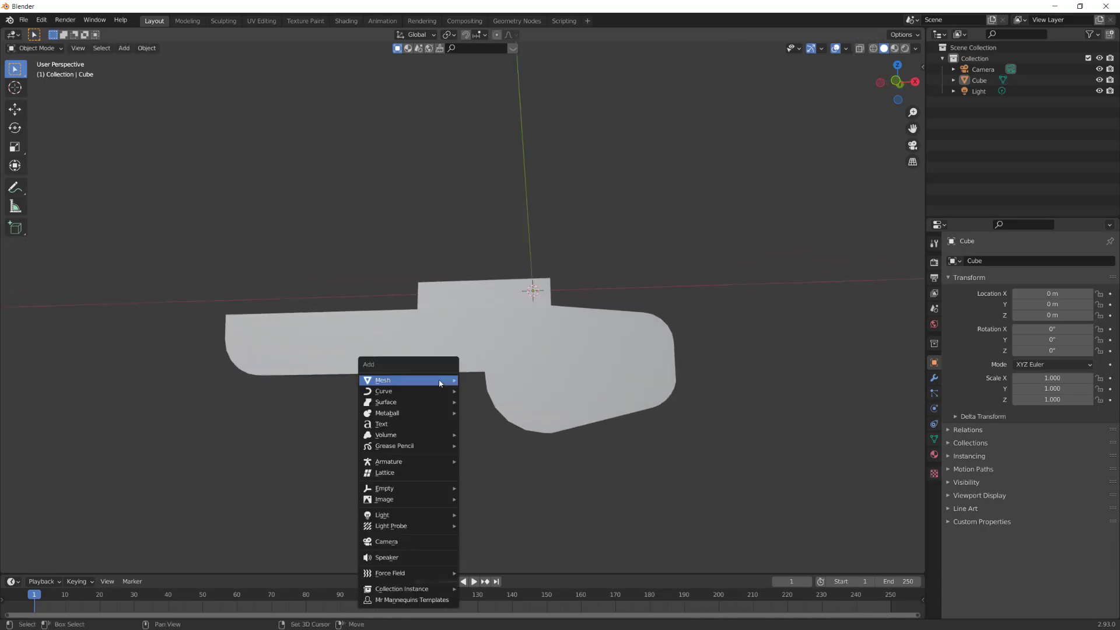
{"action": "mouse_move", "coordinate": [449, 379]}
{"action": "left_click", "coordinate": [510, 156]}
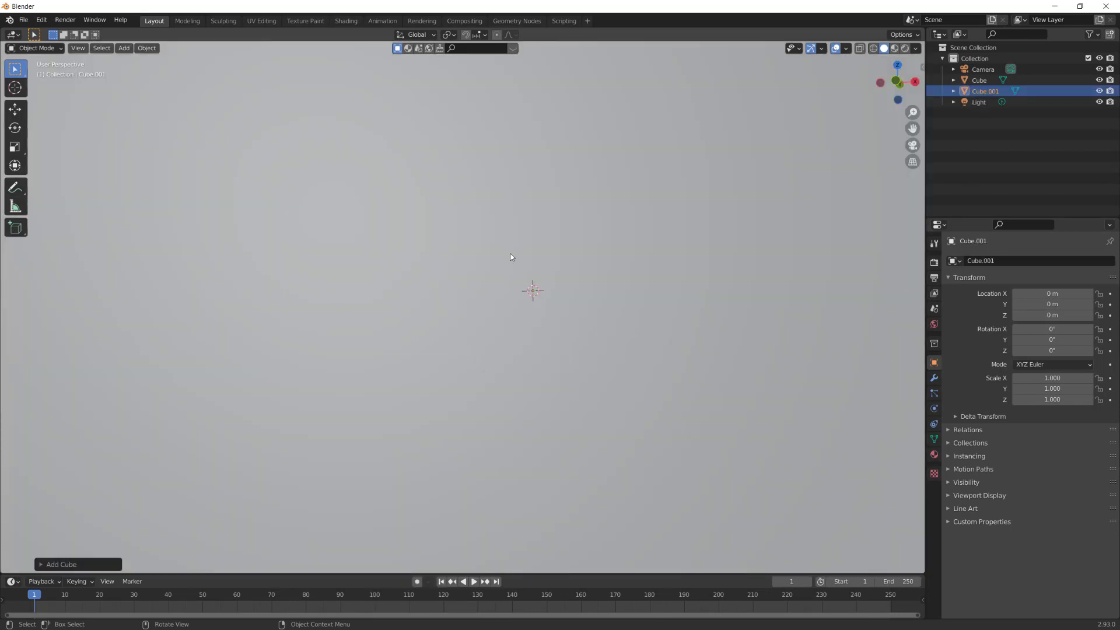
{"action": "scroll", "coordinate": [516, 269], "scroll_direction": "down", "scroll_amount": 7}
{"action": "key", "text": "s"}
{"action": "left_click", "coordinate": [483, 301]}
- Move the small cube down about 0.14 m along Z and about 0.024 m along X so it crosses the grip
{"action": "scroll", "coordinate": [548, 321], "scroll_direction": "up", "scroll_amount": 7}
{"action": "middle_click_drag", "start_coordinate": [573, 331], "coordinate": [498, 384], "text": "shift"}
{"action": "key", "text": "g"}
{"action": "key", "text": "z"}
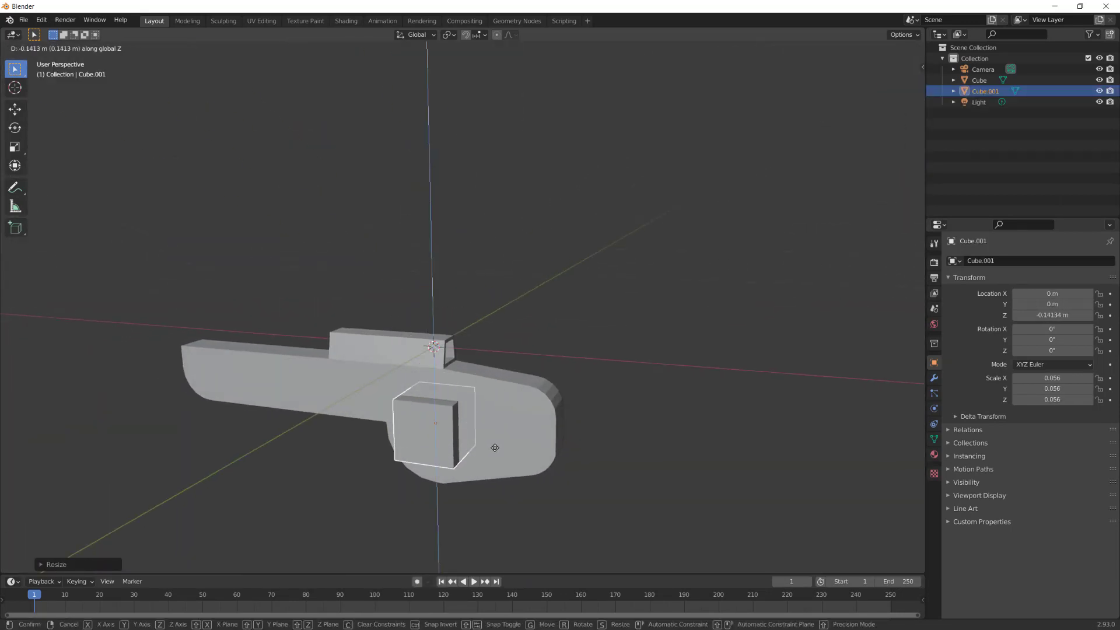
{"action": "left_click", "coordinate": [493, 450]}
{"action": "middle_click_drag", "start_coordinate": [493, 450], "coordinate": [495, 406]}
{"action": "key", "text": "g"}
{"action": "key", "text": "x"}
{"action": "left_click", "coordinate": [546, 400]}
- Bevel the small cube's corner edges, rounding the lower rear one with a large curve and the others slightly
{"action": "key", "text": "Tab"}
{"action": "key", "text": "2"}
{"action": "left_click", "coordinate": [362, 407]}
{"action": "key", "text": "ctrl+b"}
{"action": "left_click", "coordinate": [402, 324]}
{"action": "middle_click_drag", "start_coordinate": [402, 324], "coordinate": [646, 427]}
{"action": "key", "text": "ctrl+z"}
{"action": "key", "text": "ctrl+b"}
{"action": "left_click", "coordinate": [445, 360]}
{"action": "left_click", "coordinate": [572, 413]}
{"action": "key", "text": "ctrl+b"}
{"action": "key", "text": "Escape"}
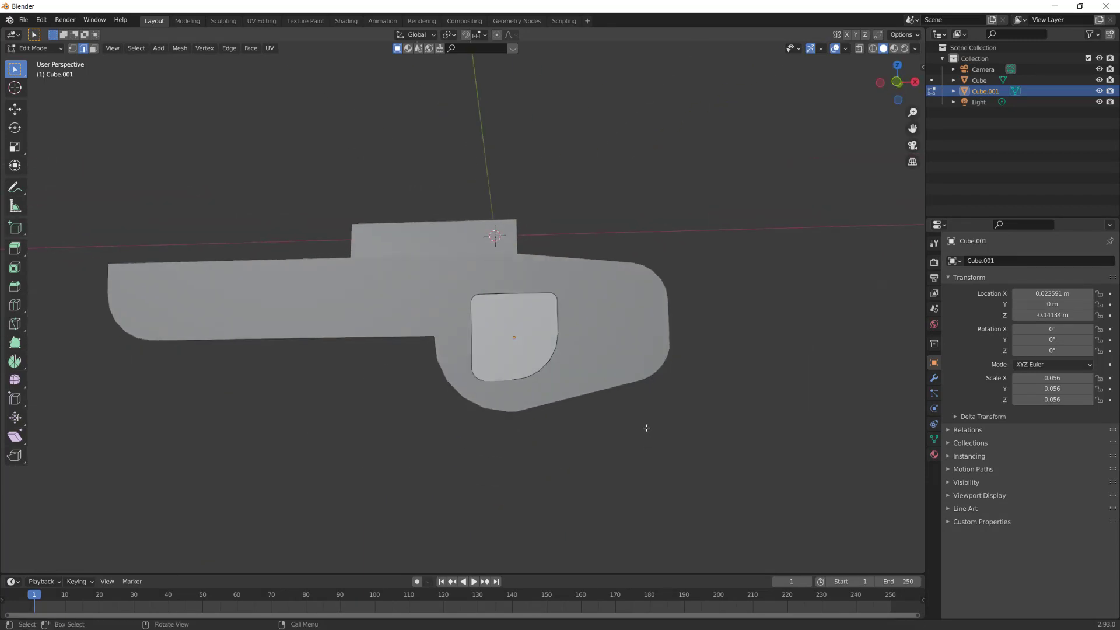
- Adjust the rounded cube's position along X within the grip, then deselect it
{"action": "key", "text": "Tab"}
{"action": "key", "text": "g"}
{"action": "key", "text": "x"}
{"action": "left_click", "coordinate": [524, 351]}
{"action": "left_click", "coordinate": [586, 425]}
{"action": "middle_click_drag", "start_coordinate": [585, 425], "coordinate": [557, 439]}
- Add a Boolean modifier in Difference mode to the gun body with Cube.001 as the cutting object
{"action": "left_click", "coordinate": [543, 367]}
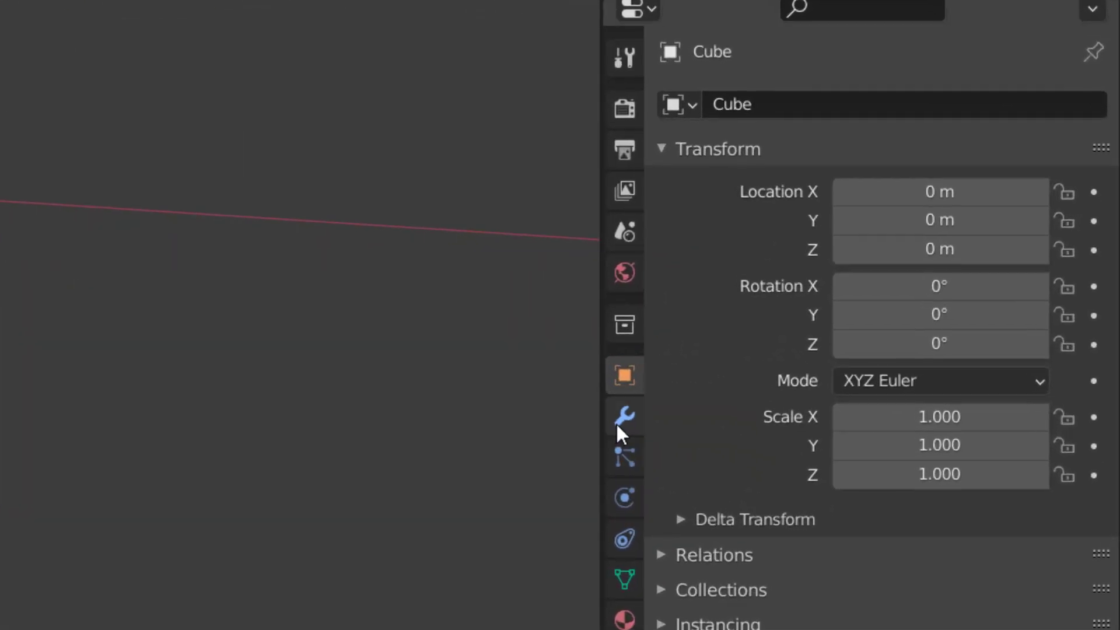
{"action": "left_click", "coordinate": [933, 378]}
{"action": "left_click", "coordinate": [826, 104]}
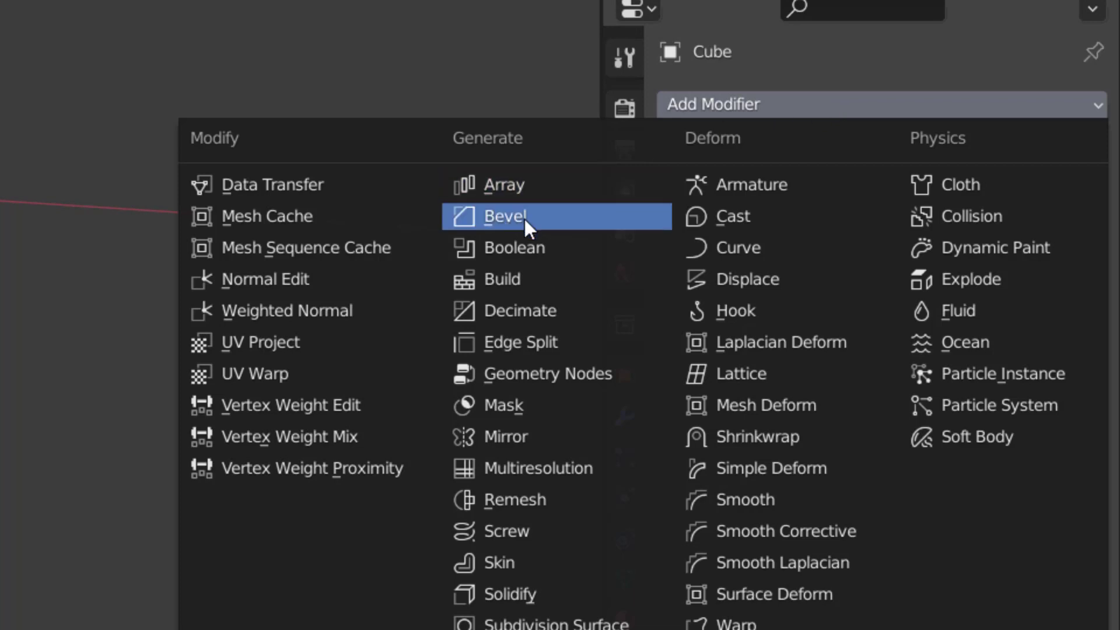
{"action": "left_click", "coordinate": [516, 246]}
{"action": "left_click", "coordinate": [1056, 270]}
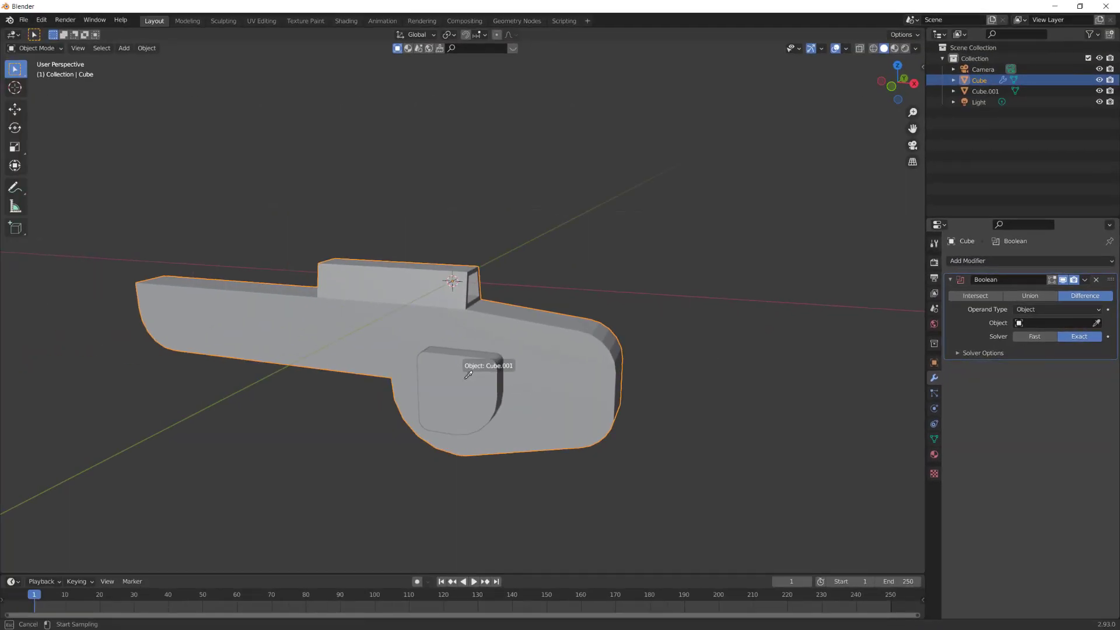
{"action": "left_click", "coordinate": [468, 375]}
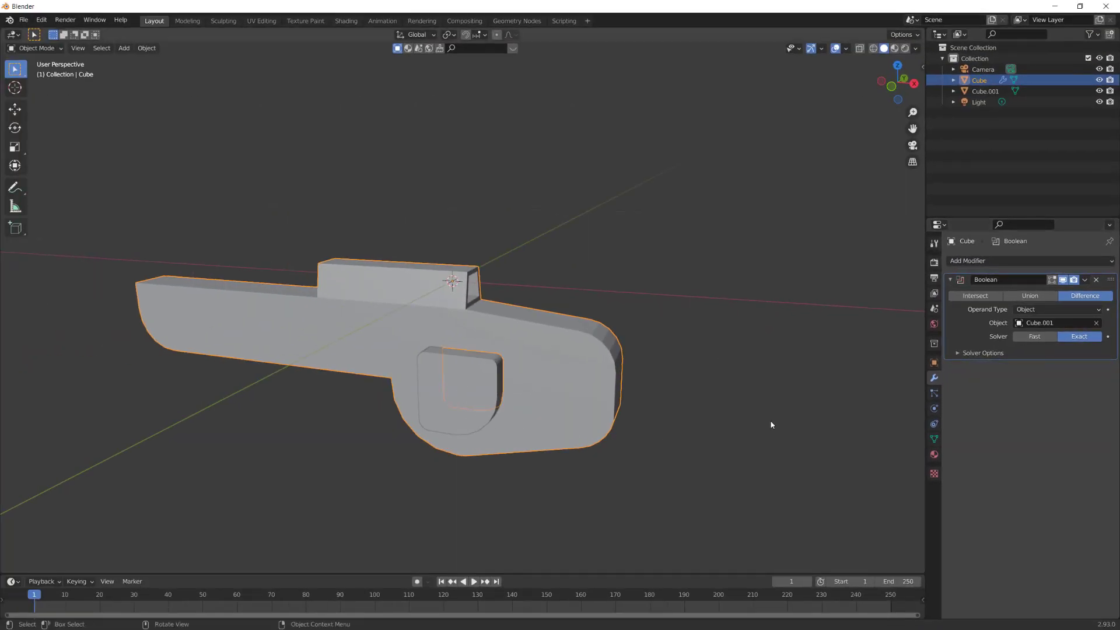
- Check the cut by toggling object visibility, apply the Boolean modifier, and delete the cutter cube
{"action": "left_click", "coordinate": [1099, 80]}
{"action": "left_click", "coordinate": [1098, 80]}
{"action": "left_click", "coordinate": [1098, 91]}
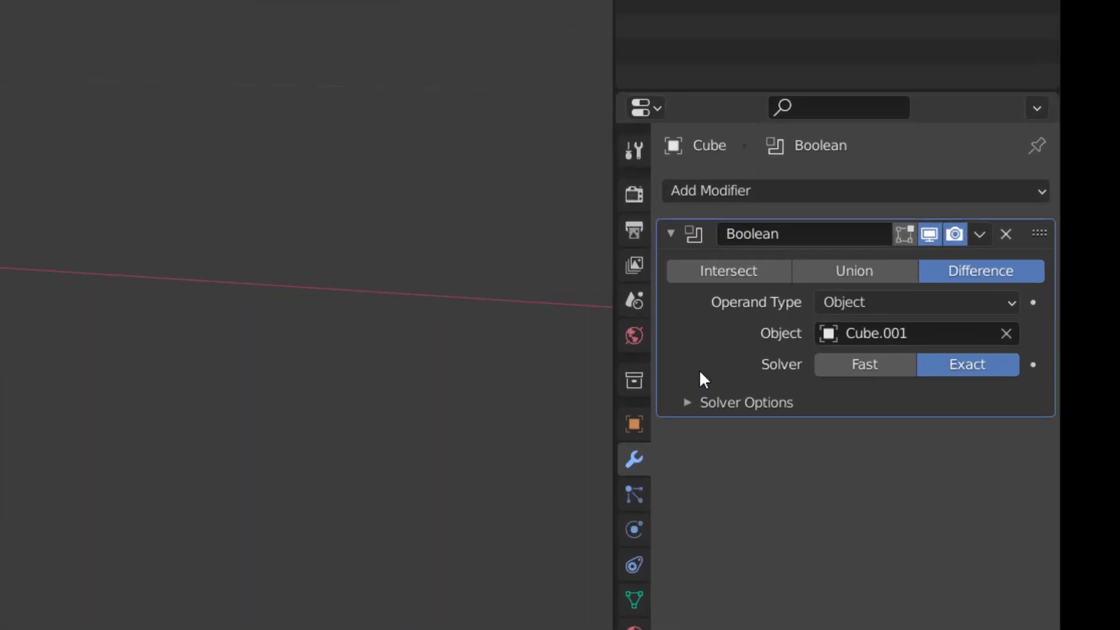
{"action": "left_click", "coordinate": [1084, 279]}
{"action": "left_click", "coordinate": [1035, 291]}
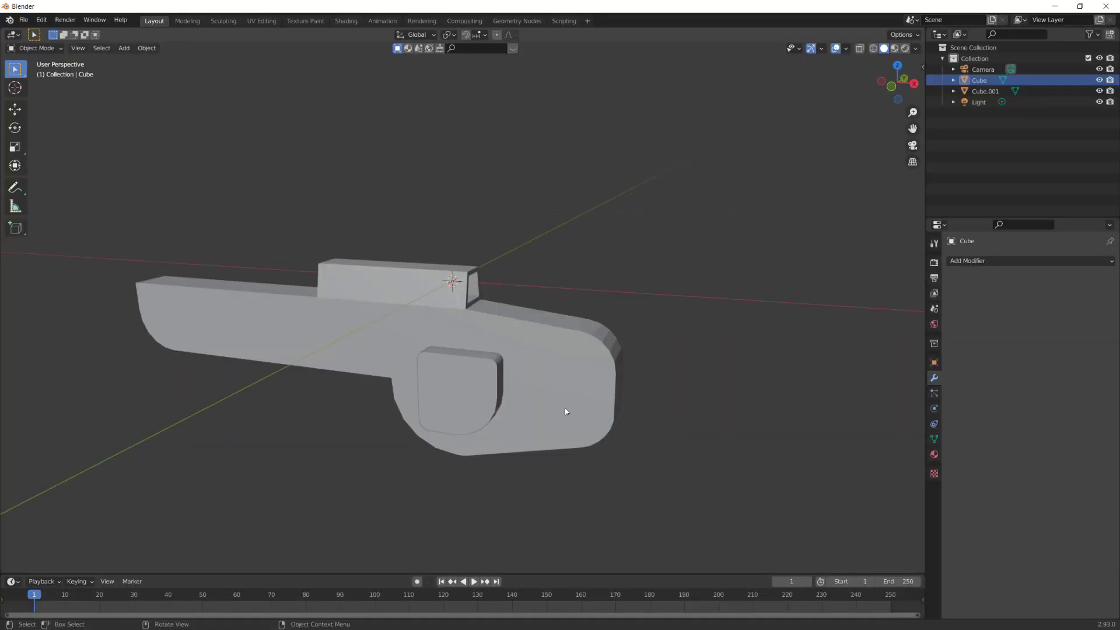
{"action": "left_click", "coordinate": [470, 388]}
{"action": "key", "text": "Delete"}
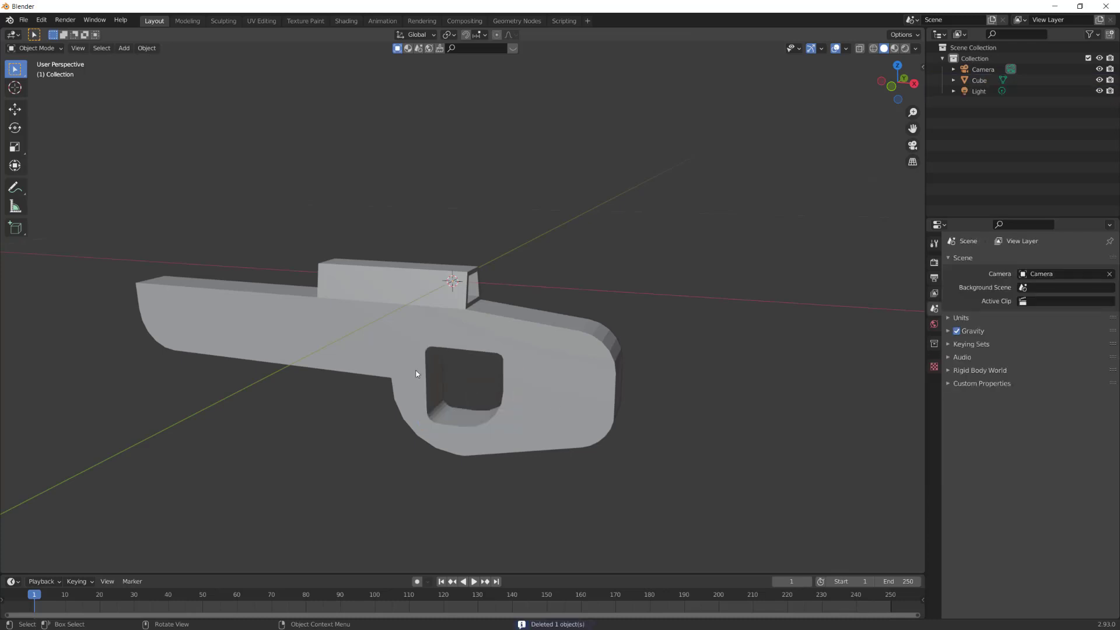
{"action": "middle_click_drag", "start_coordinate": [435, 384], "coordinate": [544, 375]}
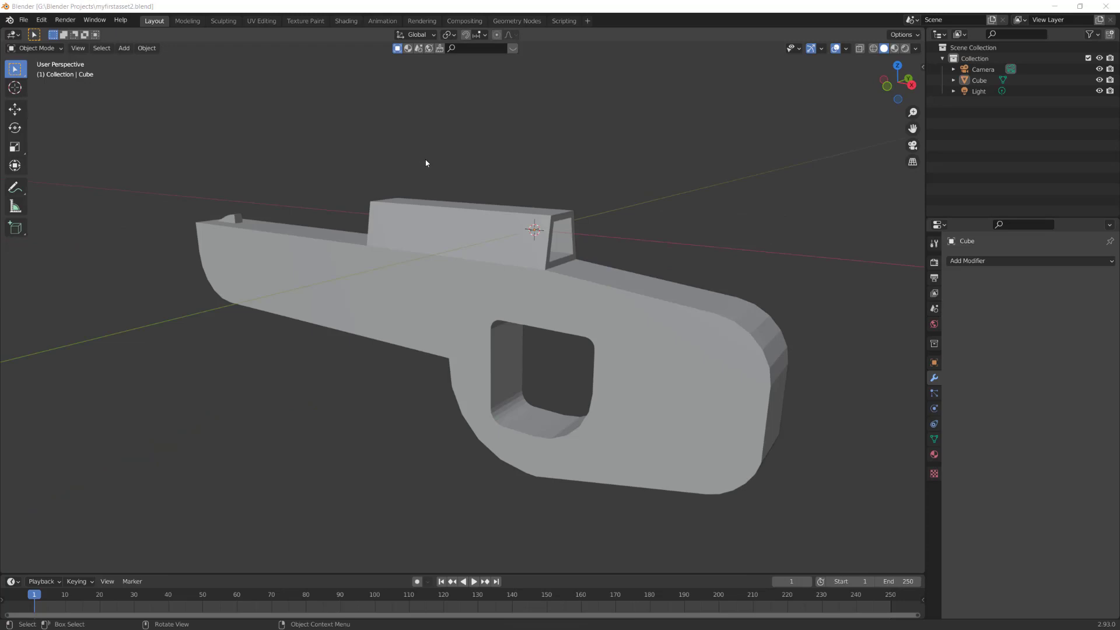
- Select all of the gun's faces in Edit Mode and unwrap them using Smart UV Project with the default settings
{"action": "left_click", "coordinate": [58, 49]}
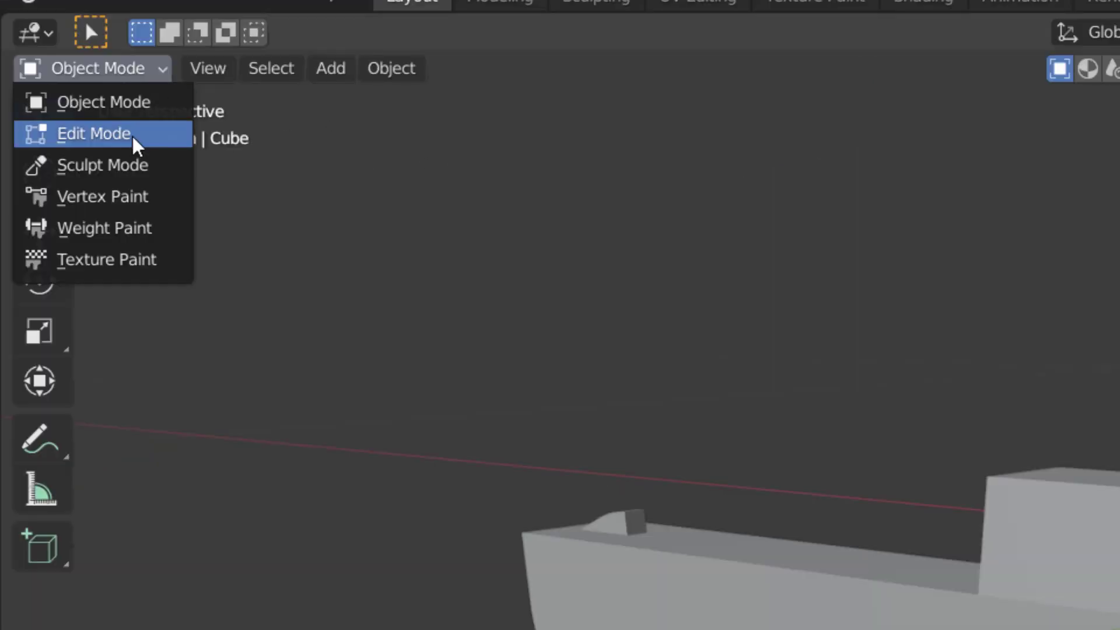
{"action": "left_click", "coordinate": [49, 76]}
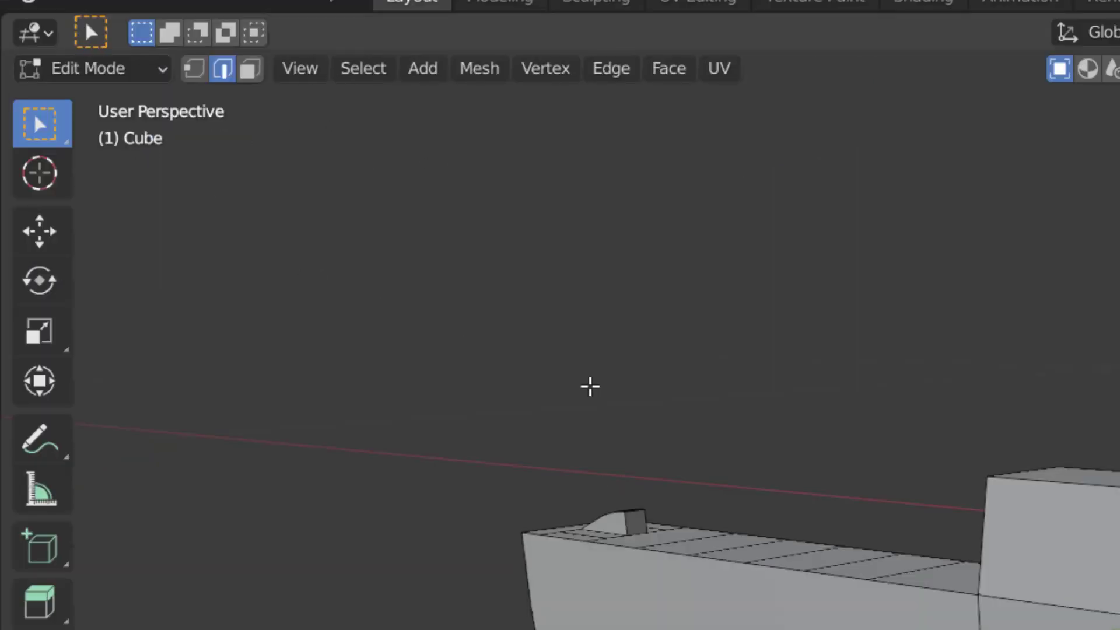
{"action": "key", "text": "a"}
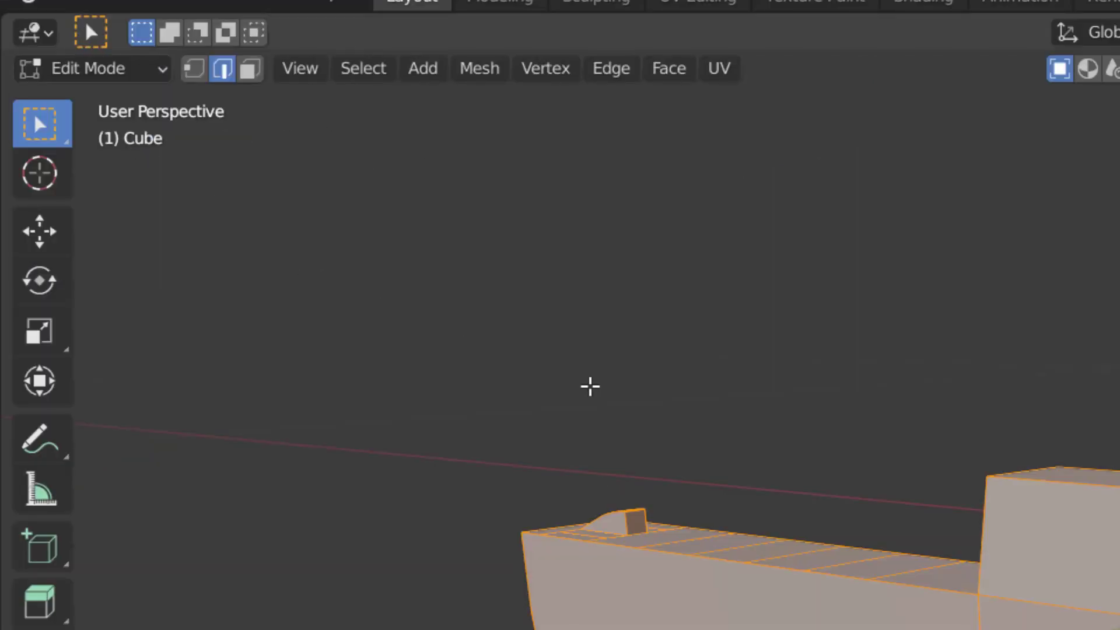
{"action": "left_click", "coordinate": [251, 68]}
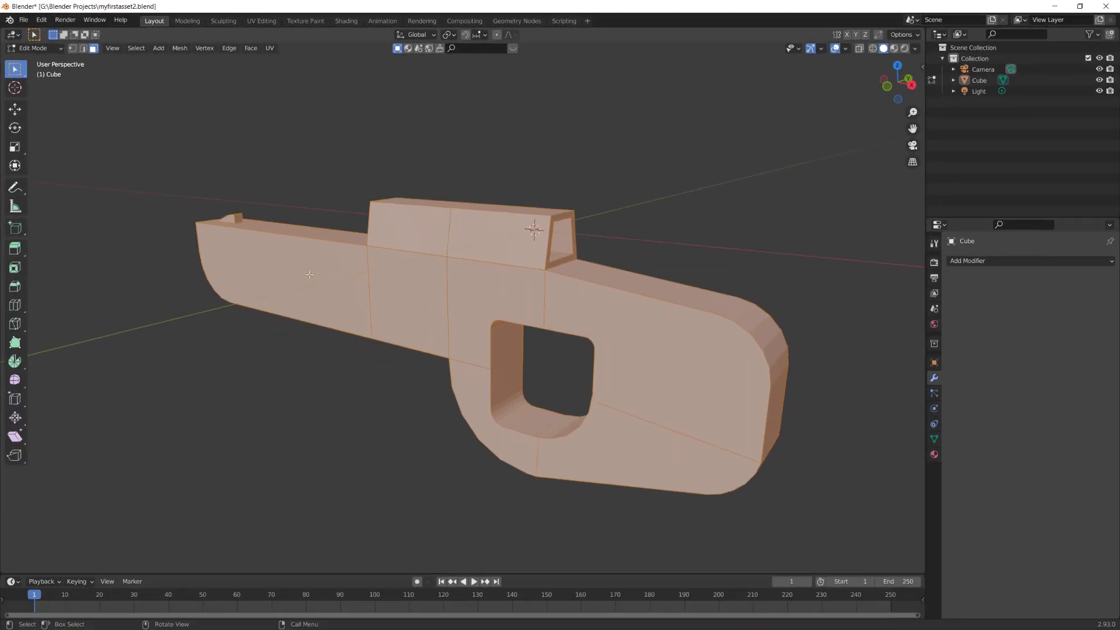
{"action": "right_click", "coordinate": [309, 274]}
{"action": "mouse_move", "coordinate": [311, 278]}
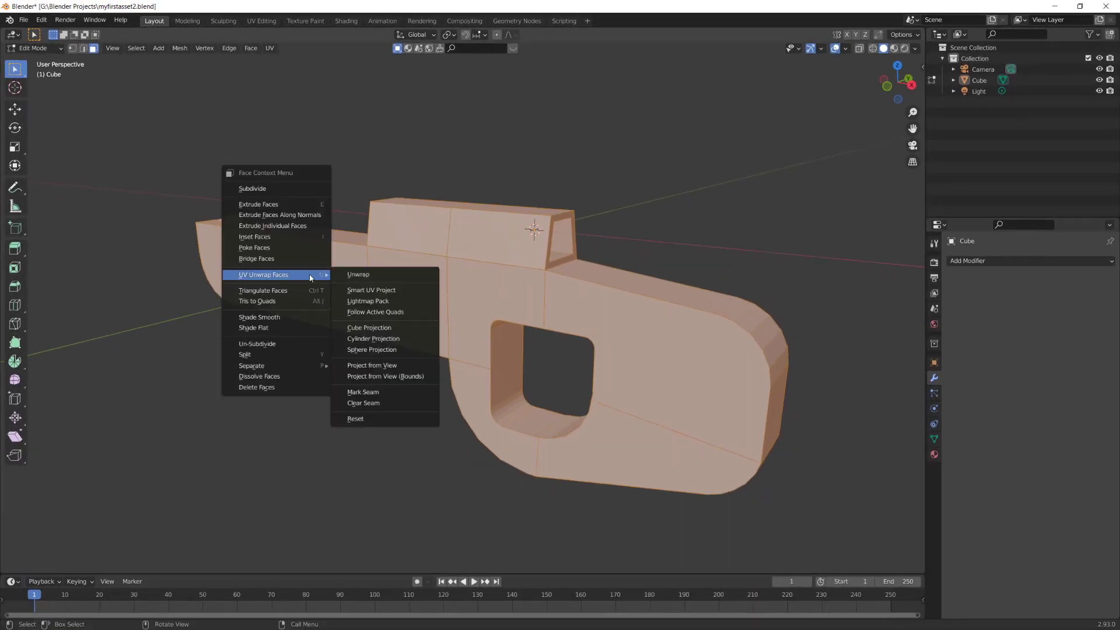
{"action": "left_click", "coordinate": [382, 290]}
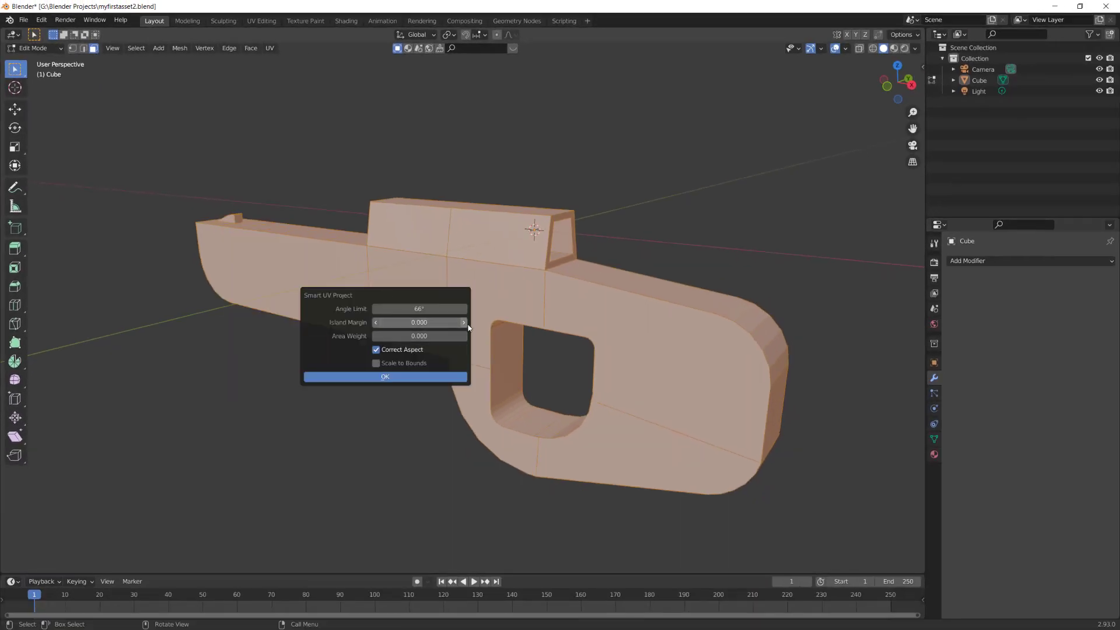
{"action": "left_click", "coordinate": [440, 376]}
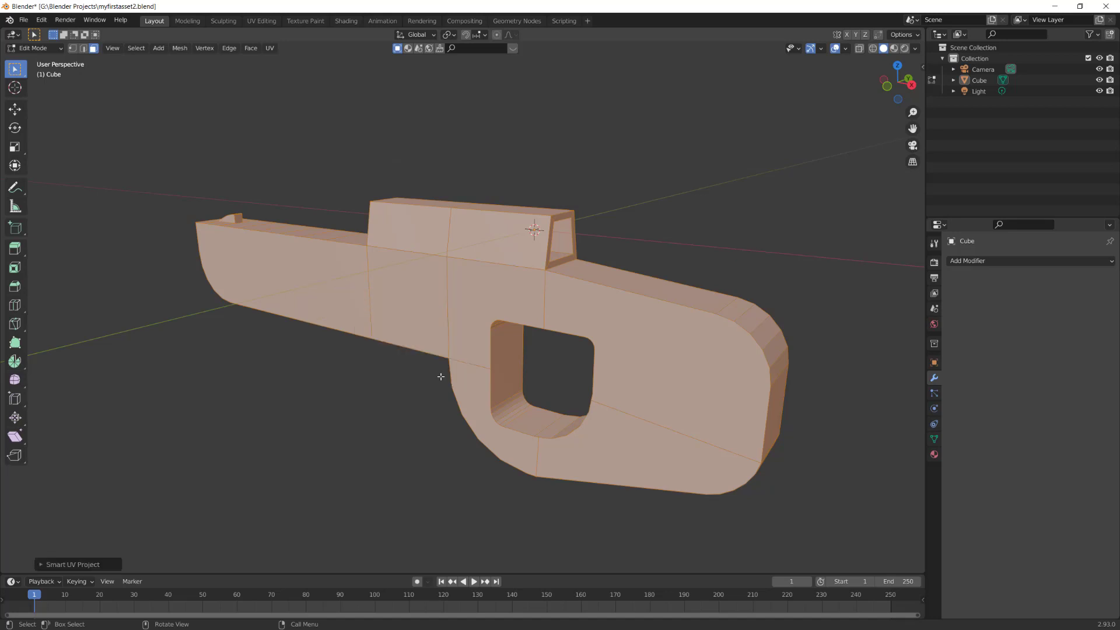
- Switch to the Texture Paint workspace and add a blank dark grey 1024 × 1024 px Material Base Color texture slot
{"action": "left_click", "coordinate": [302, 22]}
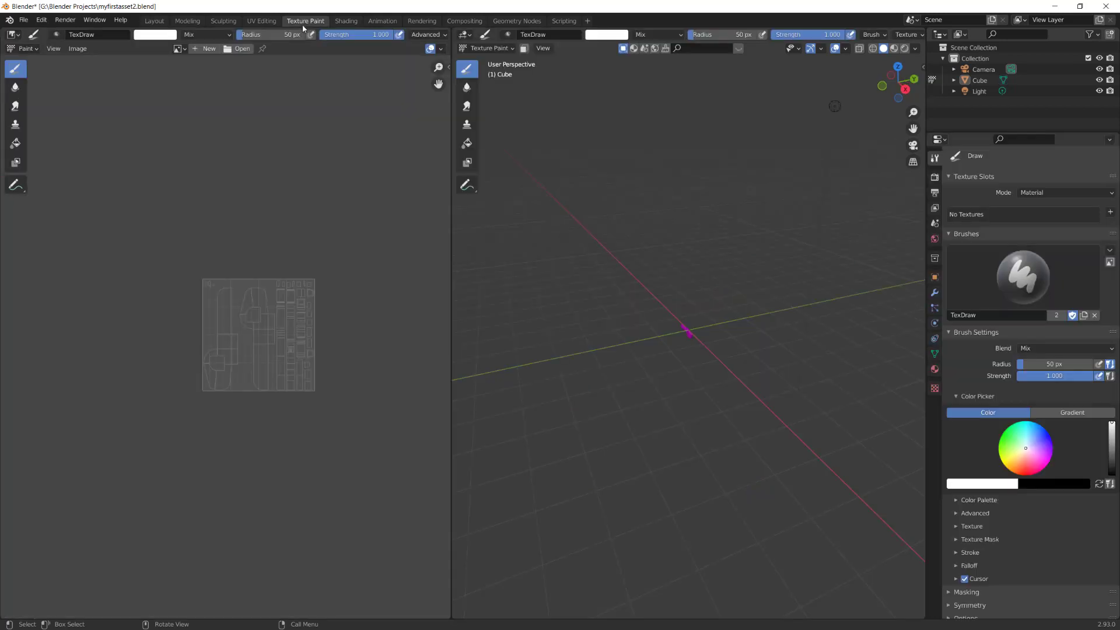
{"action": "scroll", "coordinate": [302, 387], "scroll_direction": "up", "scroll_amount": 1}
{"action": "middle_click_drag", "start_coordinate": [302, 387], "coordinate": [213, 381]}
{"action": "middle_click_drag", "start_coordinate": [672, 374], "coordinate": [721, 364]}
{"action": "scroll", "coordinate": [605, 349], "scroll_direction": "up", "scroll_amount": 3}
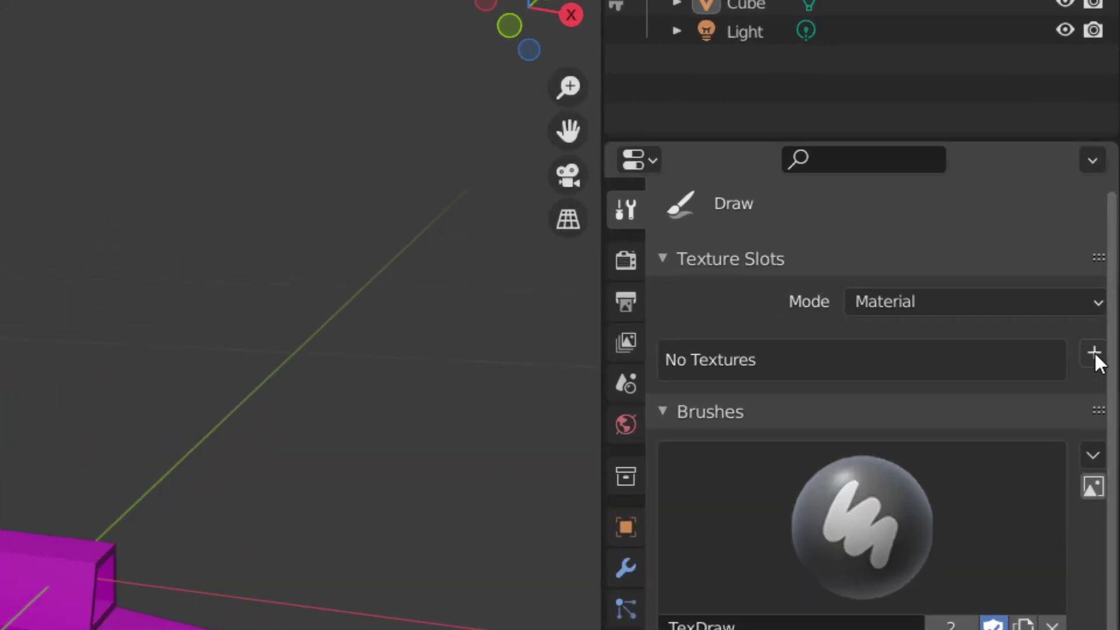
{"action": "left_click", "coordinate": [1096, 331]}
{"action": "left_click", "coordinate": [1022, 372]}
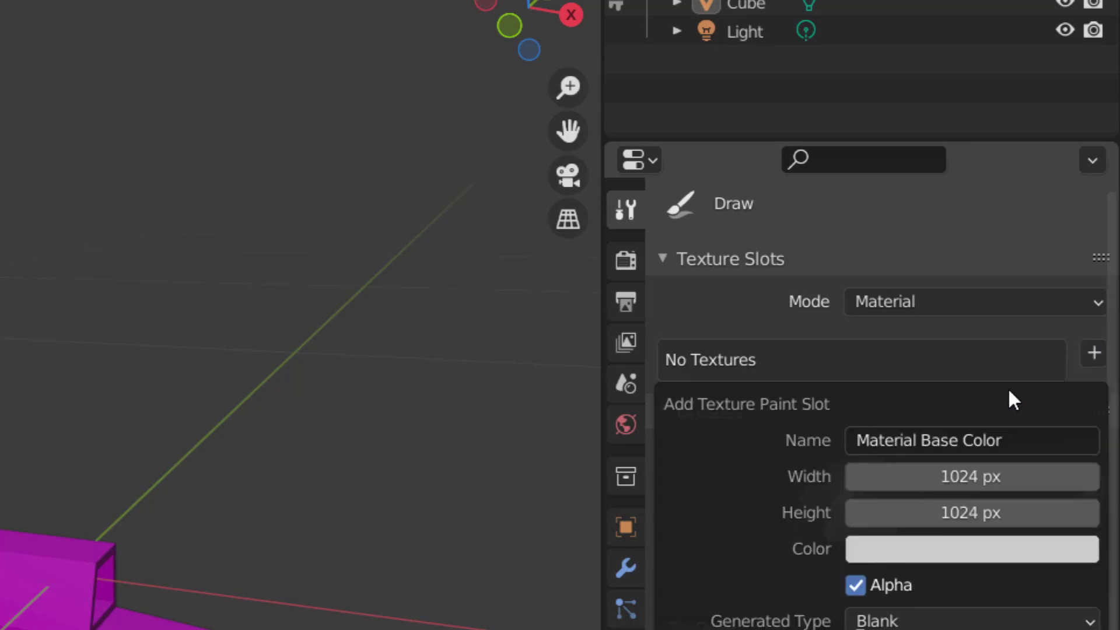
{"action": "left_click", "coordinate": [957, 557]}
{"action": "left_click_drag", "start_coordinate": [1076, 204], "coordinate": [1077, 282]}
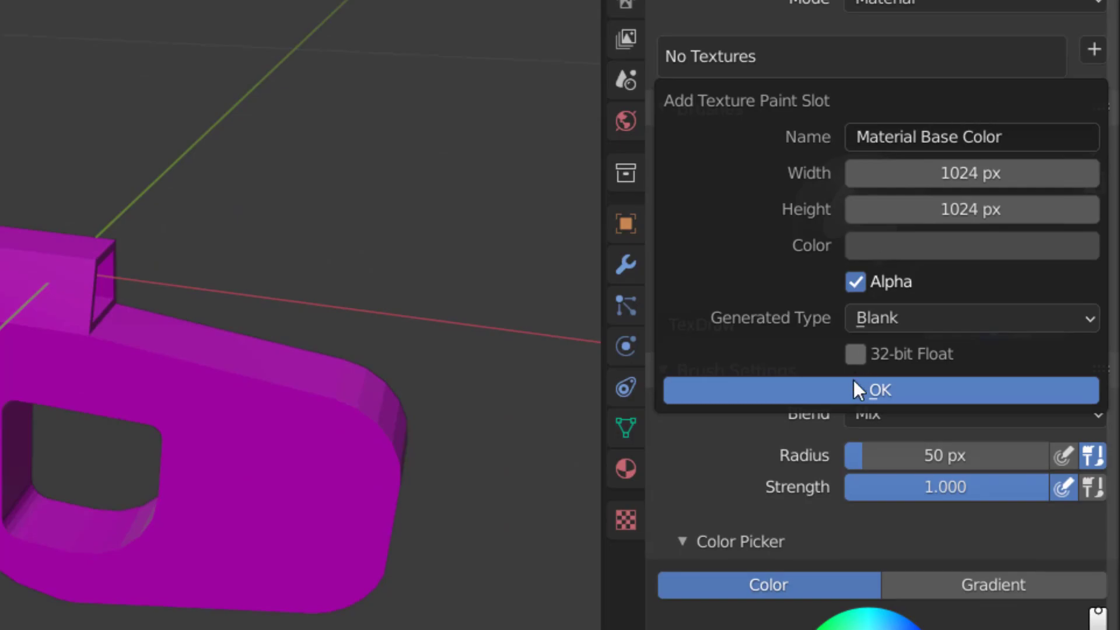
{"action": "left_click", "coordinate": [853, 381]}
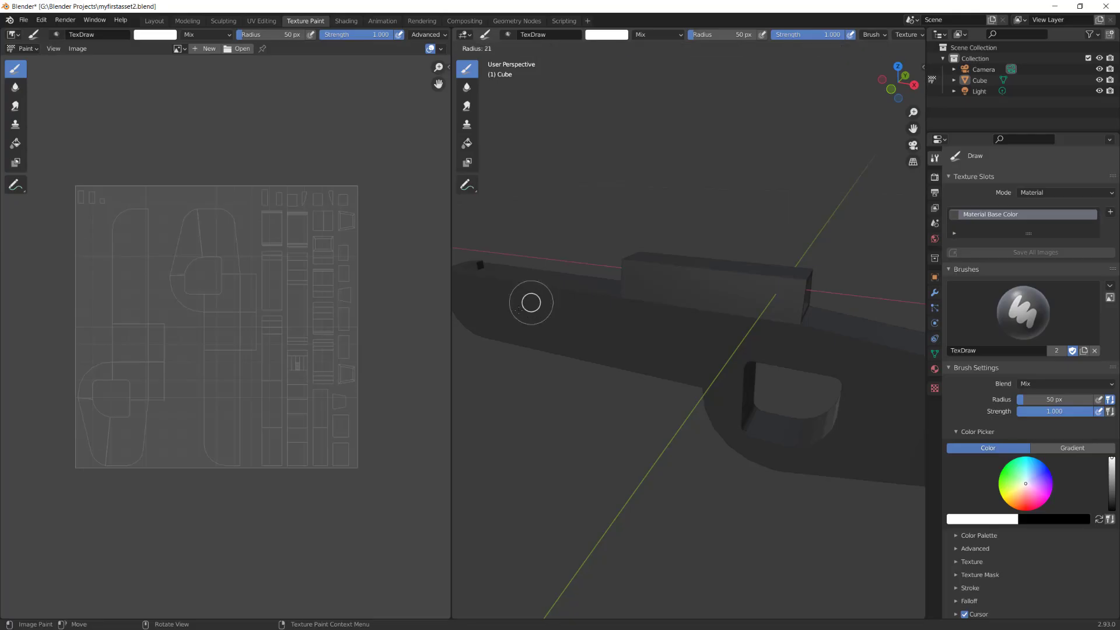
- Paint a yellow round face on the barrel's side near the muzzle with a 27 px brush
{"action": "left_click", "coordinate": [517, 309]}
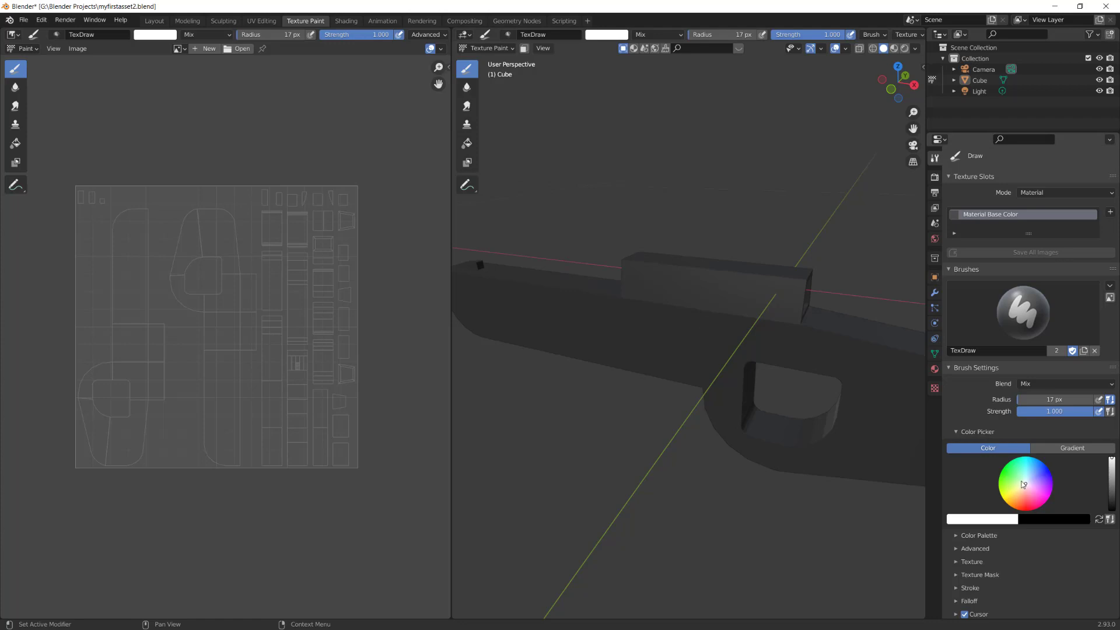
{"action": "left_click_drag", "start_coordinate": [1024, 485], "coordinate": [999, 490]}
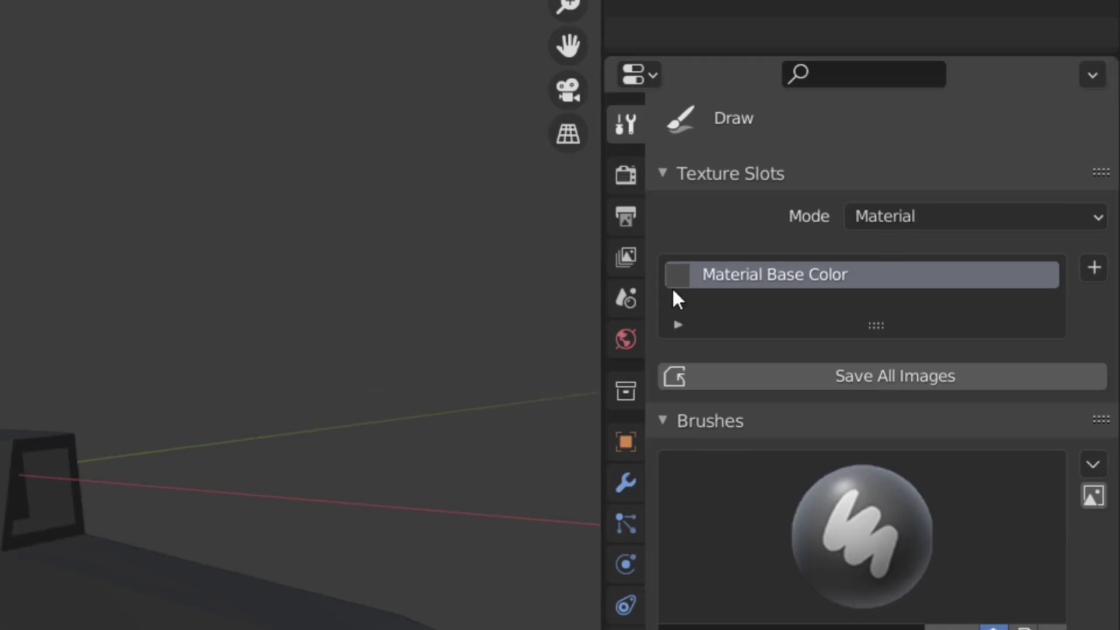
{"action": "middle_click_drag", "start_coordinate": [642, 373], "coordinate": [758, 361]}
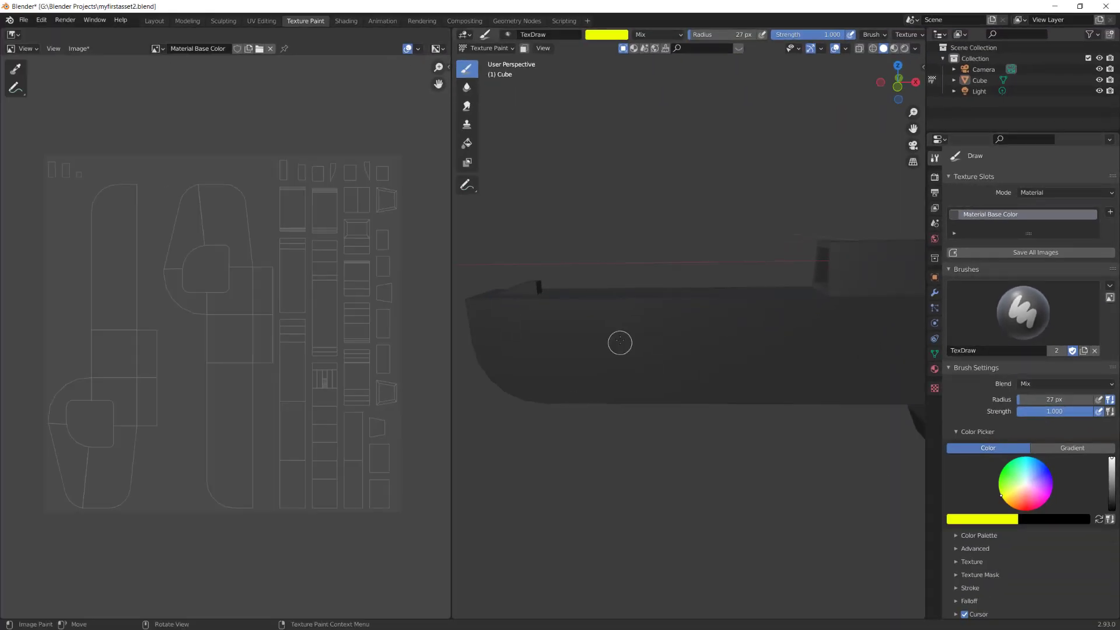
{"action": "mouse_move", "coordinate": [620, 342]}
{"action": "left_mouse_down"}
{"action": "mouse_move", "coordinate": [627, 321]}
{"action": "mouse_move", "coordinate": [564, 348]}
{"action": "mouse_move", "coordinate": [623, 352]}
{"action": "left_mouse_up"}
- Paint a purple rectangular face behind the yellow one on the barrel's side with a 15 px brush
{"action": "scroll", "coordinate": [653, 353], "scroll_direction": "down", "scroll_amount": 2}
{"action": "middle_click_drag", "start_coordinate": [697, 356], "coordinate": [611, 351], "text": "shift"}
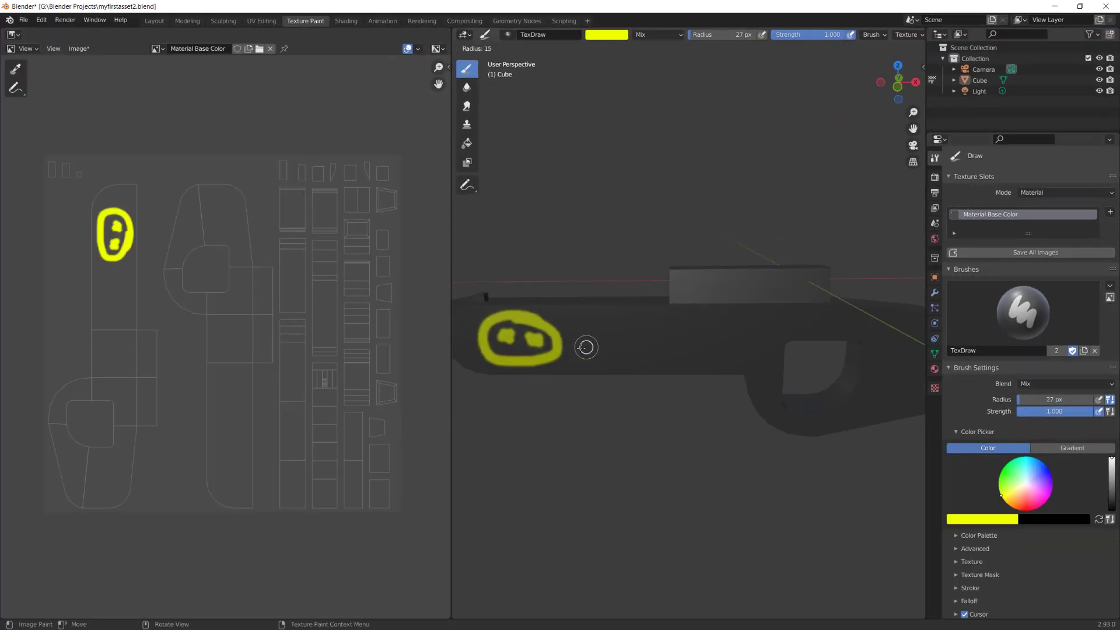
{"action": "left_click", "coordinate": [1052, 484]}
{"action": "left_click_drag", "start_coordinate": [598, 318], "coordinate": [599, 334]}
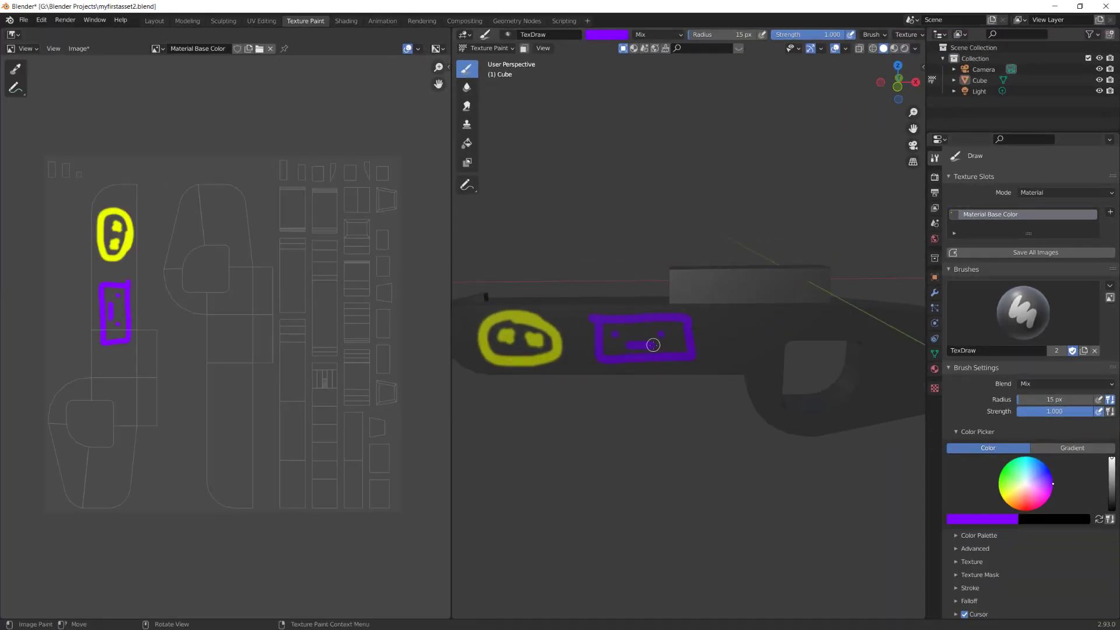
- Paint a cyan round smiling face with a crossed-out eye on the grip's side behind the trigger hole
{"action": "scroll", "coordinate": [699, 370], "scroll_direction": "down", "scroll_amount": 1}
{"action": "middle_click_drag", "start_coordinate": [710, 372], "coordinate": [644, 355]}
{"action": "left_click_drag", "start_coordinate": [1041, 465], "coordinate": [1026, 456]}
{"action": "scroll", "coordinate": [687, 362], "scroll_direction": "up", "scroll_amount": 4}
{"action": "mouse_move", "coordinate": [688, 362]}
{"action": "middle_mouse_down"}
{"action": "mouse_move", "coordinate": [744, 323]}
{"action": "mouse_move", "coordinate": [638, 355]}
{"action": "middle_mouse_up"}
{"action": "mouse_move", "coordinate": [729, 286]}
{"action": "left_mouse_down"}
{"action": "mouse_move", "coordinate": [592, 341]}
{"action": "mouse_move", "coordinate": [720, 260]}
{"action": "left_mouse_up"}
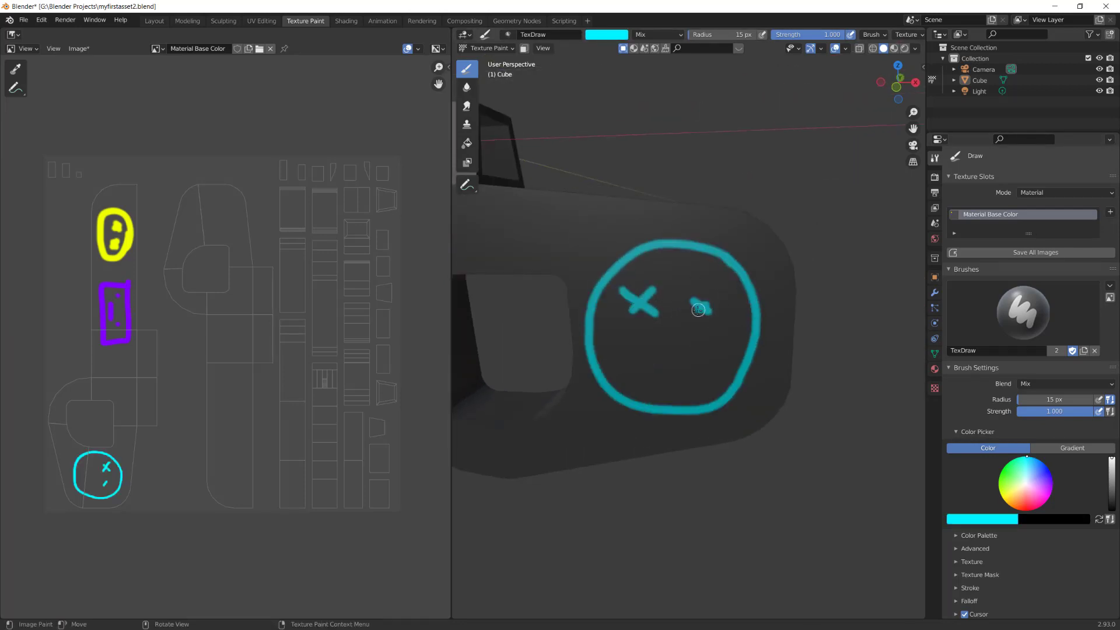
{"action": "left_click_drag", "start_coordinate": [622, 347], "coordinate": [707, 391]}
- Paint the magenta lettering "IS3DP" along the side of the top sight block with a 24 px brush
{"action": "scroll", "coordinate": [703, 373], "scroll_direction": "down", "scroll_amount": 6}
{"action": "middle_click_drag", "start_coordinate": [702, 366], "coordinate": [798, 417], "text": "shift"}
{"action": "scroll", "coordinate": [797, 417], "scroll_direction": "up", "scroll_amount": 3}
{"action": "left_click", "coordinate": [1049, 497]}
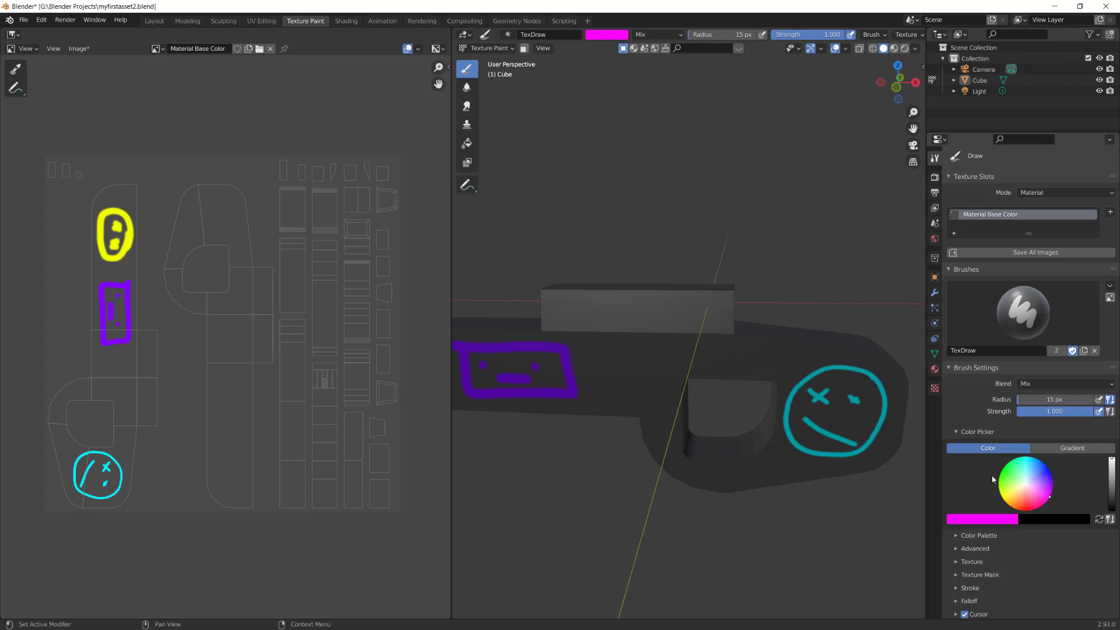
{"action": "scroll", "coordinate": [589, 333], "scroll_direction": "up", "scroll_amount": 3}
{"action": "middle_click_drag", "start_coordinate": [583, 318], "coordinate": [617, 350], "text": "shift"}
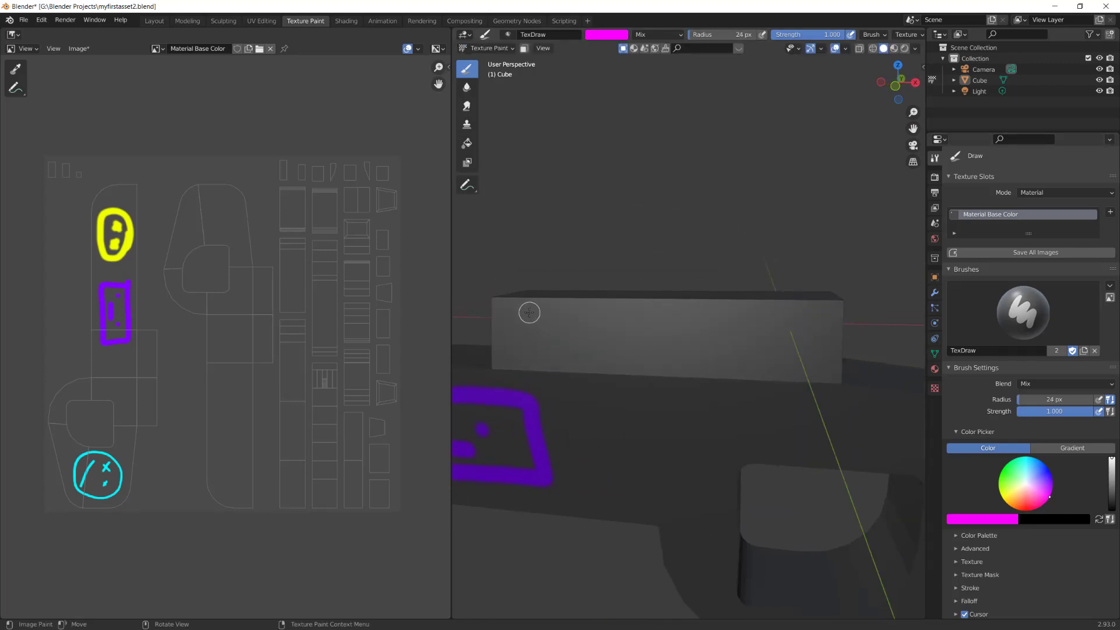
{"action": "left_click_drag", "start_coordinate": [551, 334], "coordinate": [548, 363]}
{"action": "left_click_drag", "start_coordinate": [625, 325], "coordinate": [694, 354]}
- Paint the green lettering "UE5" on the upper face of the sight block
{"action": "scroll", "coordinate": [787, 338], "scroll_direction": "down", "scroll_amount": 2}
{"action": "middle_click_drag", "start_coordinate": [648, 311], "coordinate": [667, 380]}
{"action": "left_click_drag", "start_coordinate": [1021, 459], "coordinate": [1005, 466]}
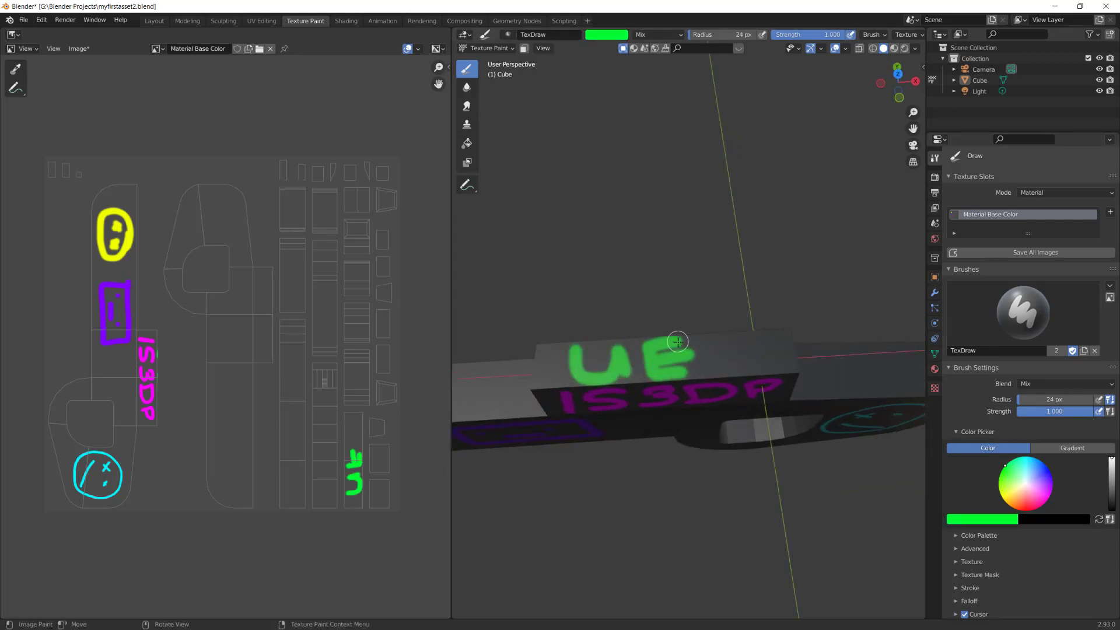
- Enable paint masking and select the face at the rear end of the top sight block
{"action": "middle_click_drag", "start_coordinate": [625, 367], "coordinate": [656, 380]}
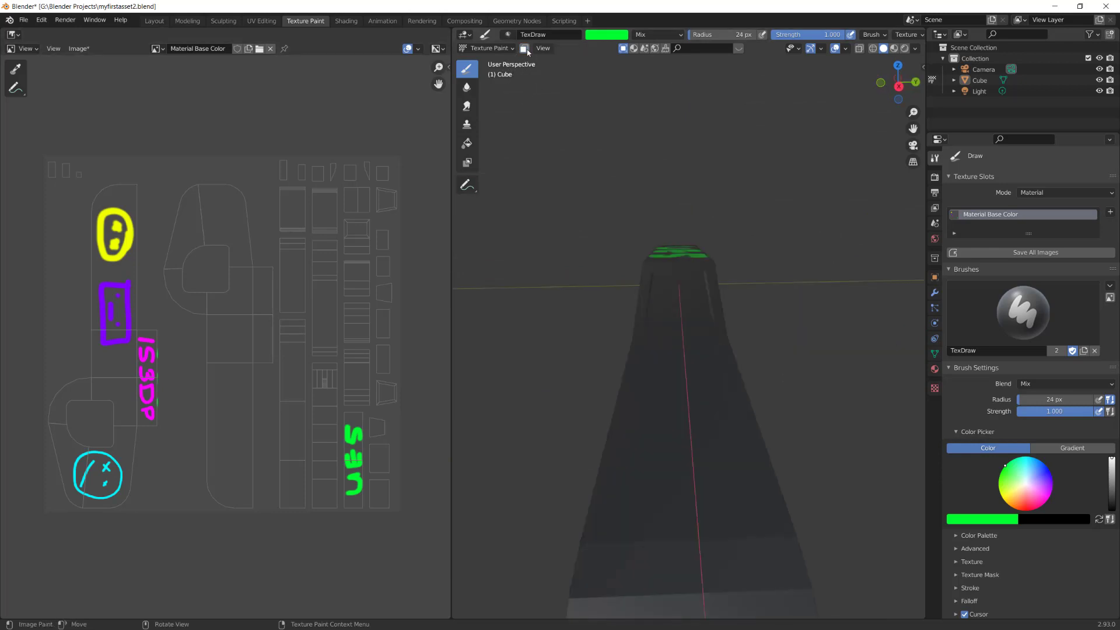
{"action": "left_click", "coordinate": [524, 48]}
{"action": "left_click", "coordinate": [469, 185]}
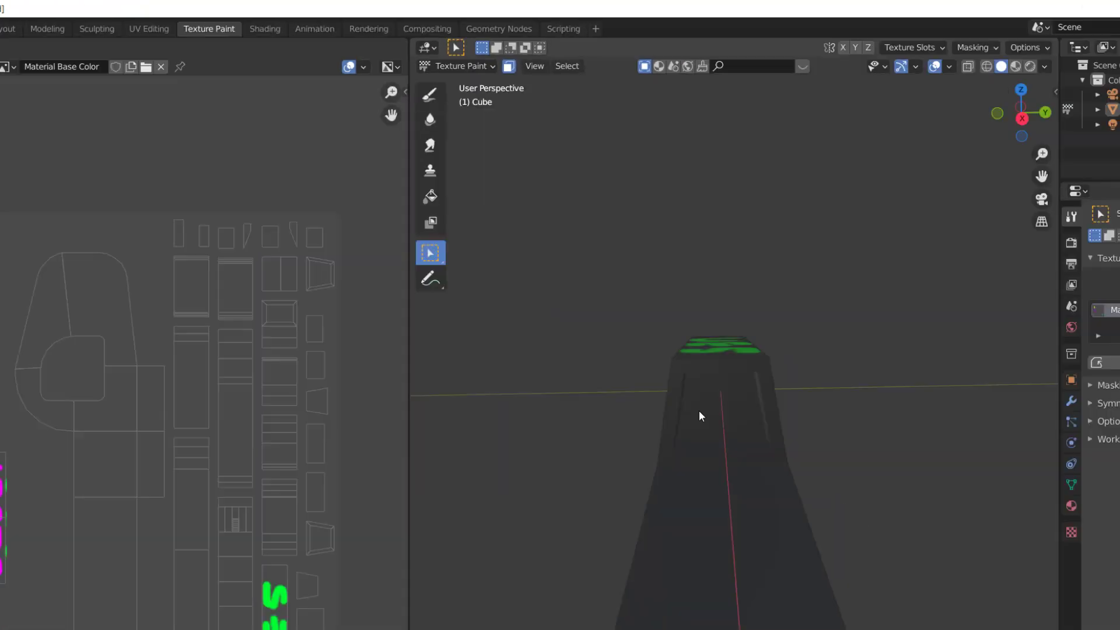
{"action": "left_click", "coordinate": [663, 299]}
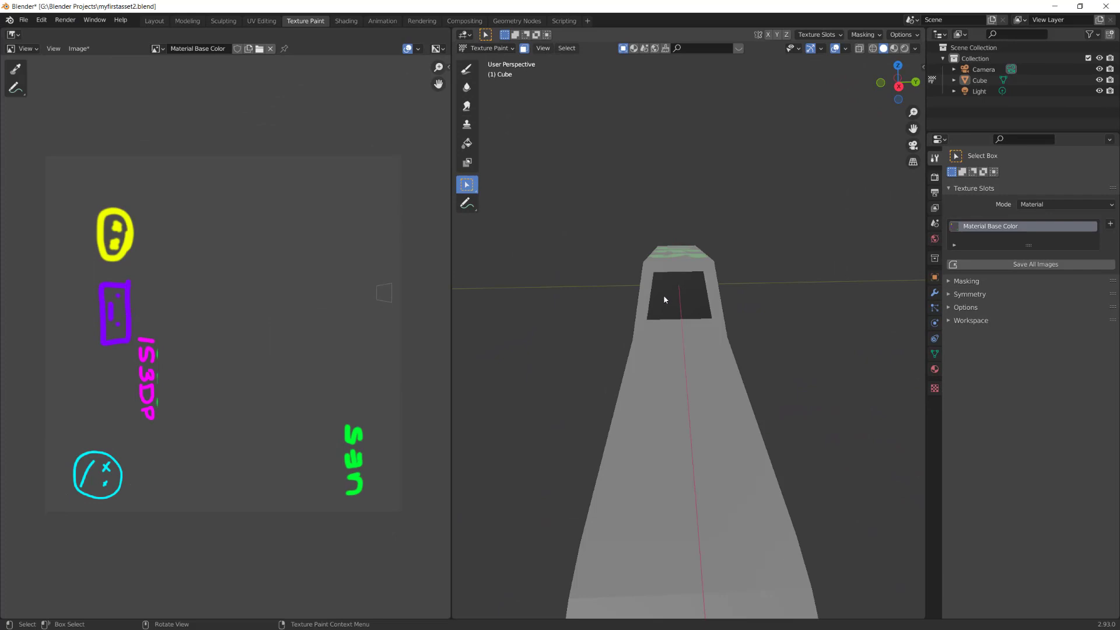
- Paint the selected rear face of the sight block cyan with hue 0.521, and turn paint masking off
{"action": "left_click", "coordinate": [467, 70]}
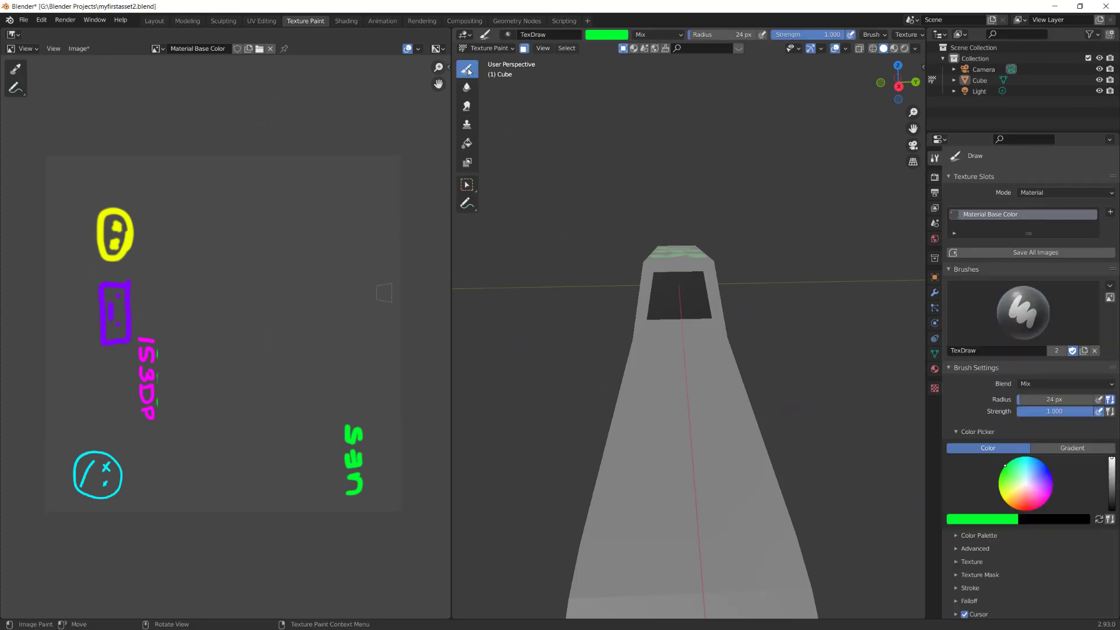
{"action": "left_click", "coordinate": [595, 36]}
{"action": "left_click_drag", "start_coordinate": [611, 60], "coordinate": [643, 47]}
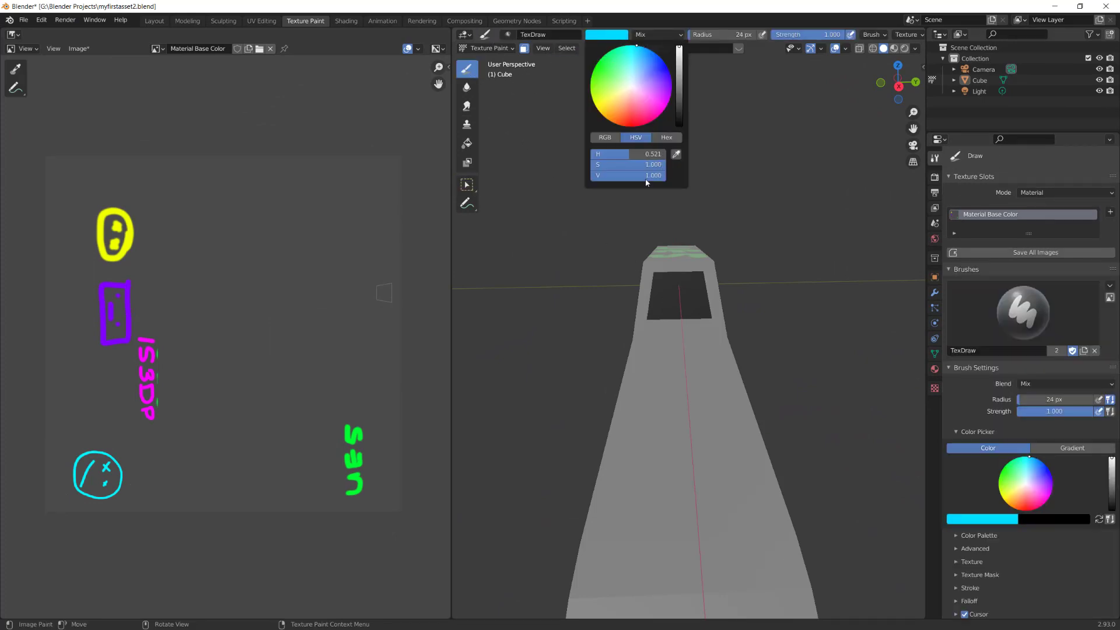
{"action": "left_click_drag", "start_coordinate": [672, 282], "coordinate": [657, 311]}
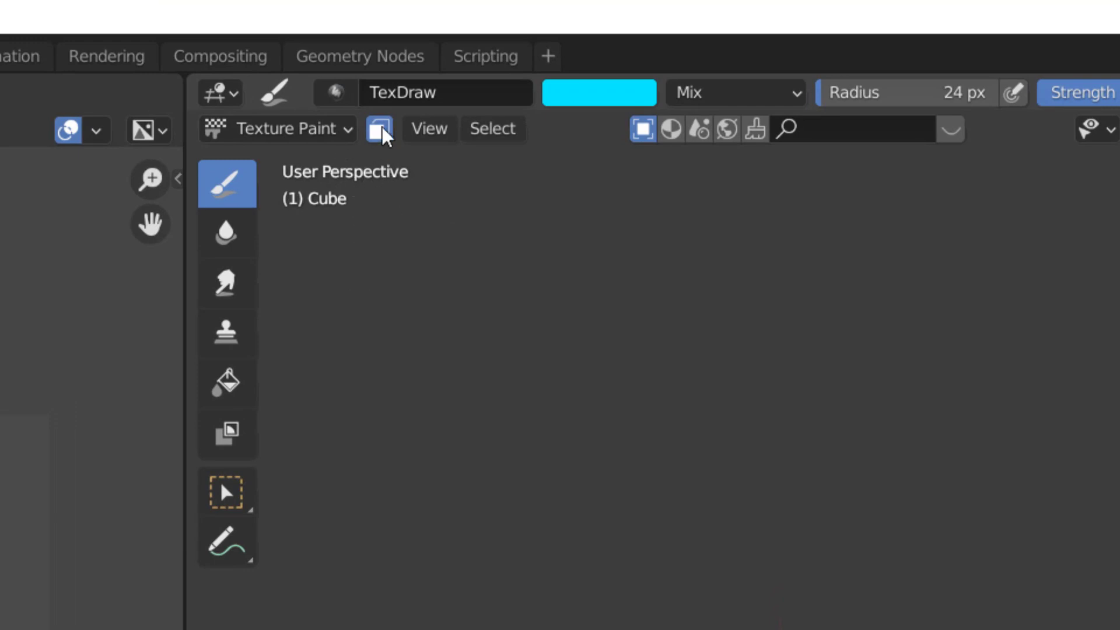
{"action": "left_click", "coordinate": [523, 48]}
{"action": "mouse_move", "coordinate": [567, 222]}
{"action": "middle_mouse_down"}
{"action": "mouse_move", "coordinate": [632, 247]}
{"action": "mouse_move", "coordinate": [645, 275]}
{"action": "mouse_move", "coordinate": [587, 277]}
{"action": "mouse_move", "coordinate": [560, 250]}
{"action": "middle_mouse_up"}
- Save the painted texture as Base.png in the ScifiGun assets folder
{"action": "left_click", "coordinate": [80, 49]}
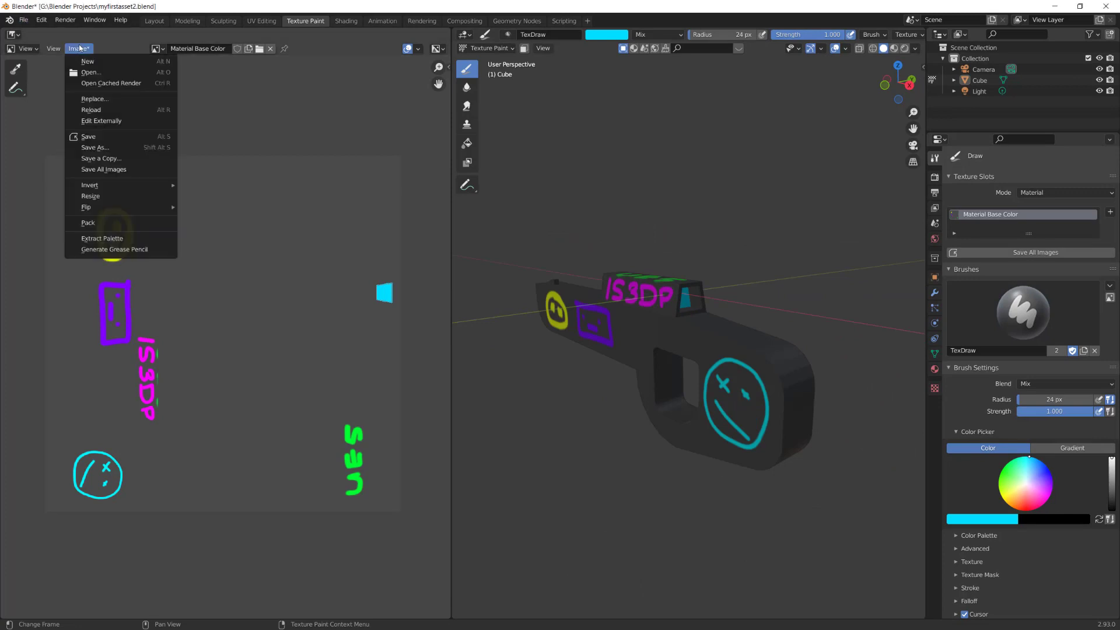
{"action": "left_click", "coordinate": [95, 147]}
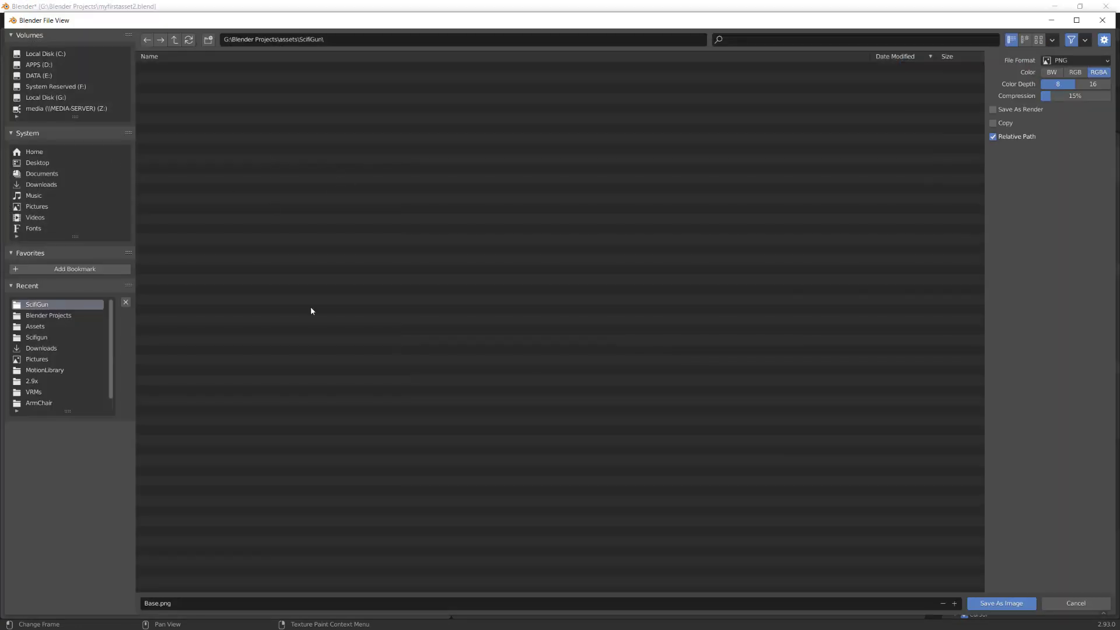
{"action": "left_click", "coordinate": [1000, 603]}
- Export the gun as scifigun.fbx to the ScifiGun assets folder
{"action": "left_click", "coordinate": [23, 20]}
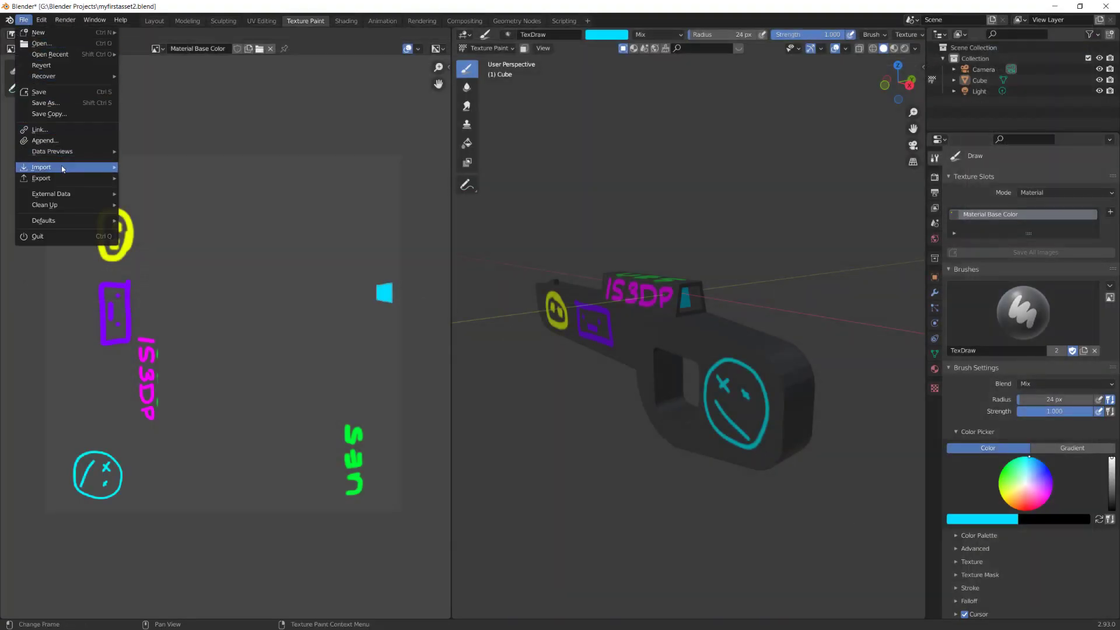
{"action": "mouse_move", "coordinate": [63, 173]}
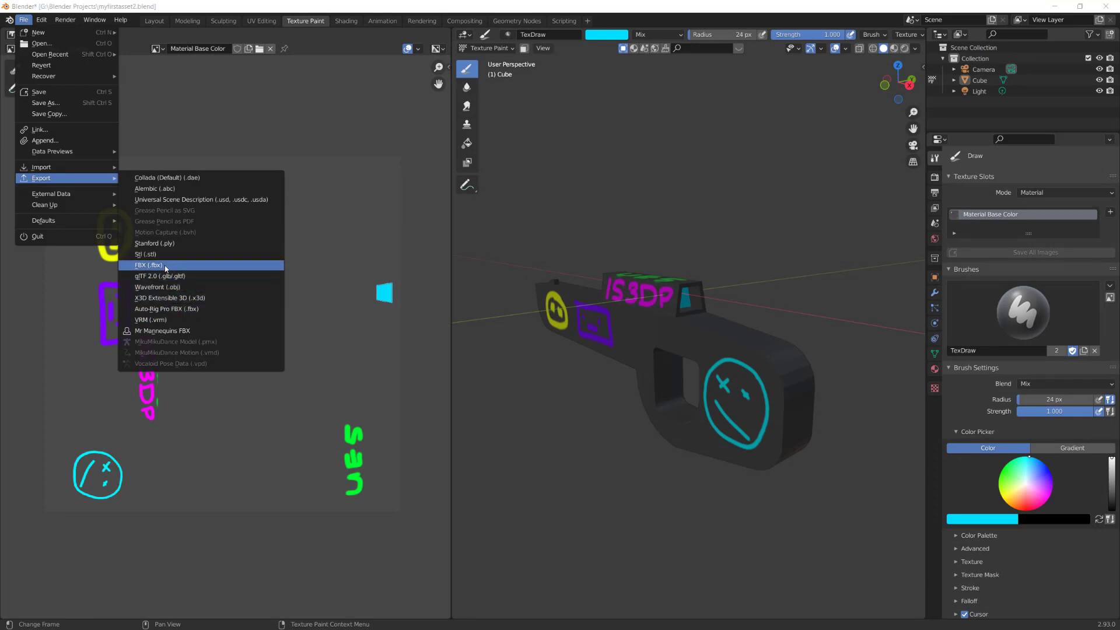
{"action": "key", "text": "Escape"}
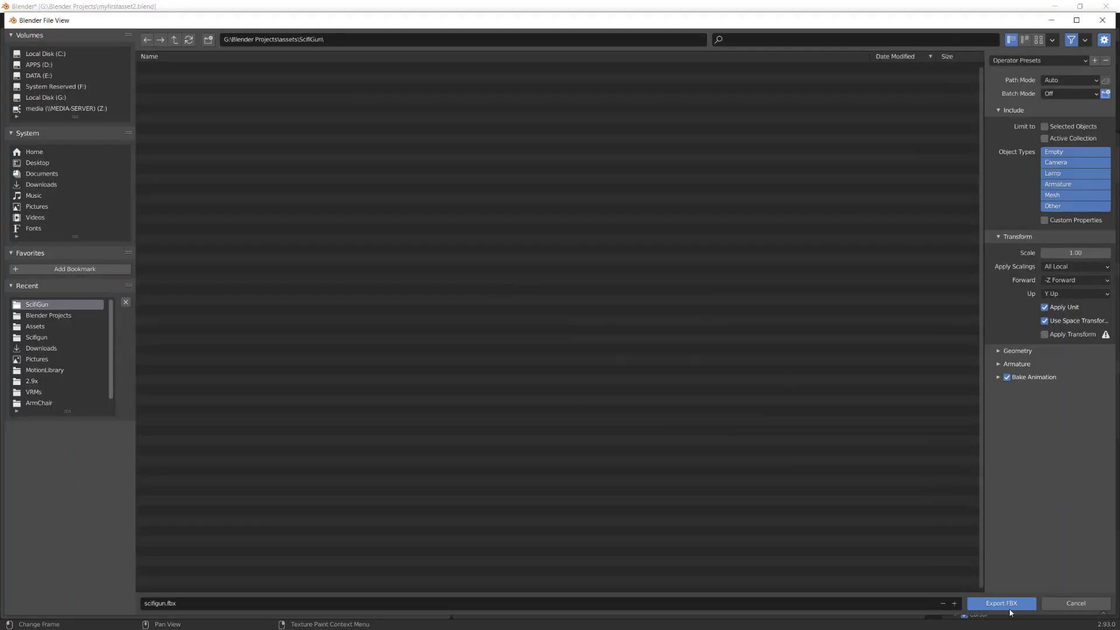
{"action": "left_click", "coordinate": [1010, 608]}
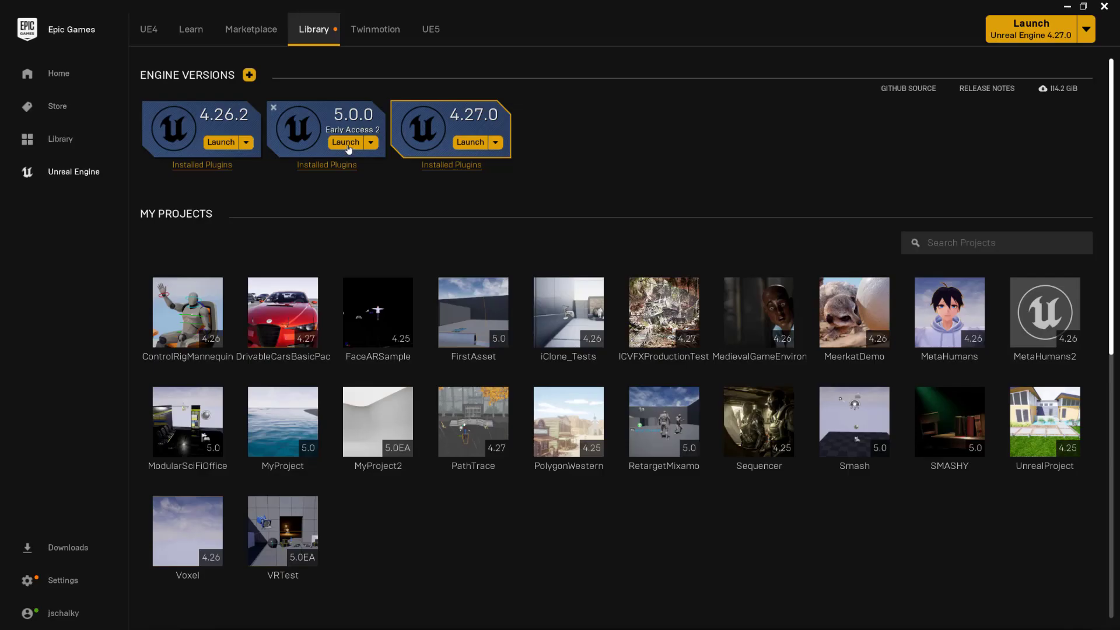
- Launch Unreal Engine 5.0.0 Early Access 2 and create a First Person game project named YourFirstAsset
{"action": "left_click", "coordinate": [346, 144]}
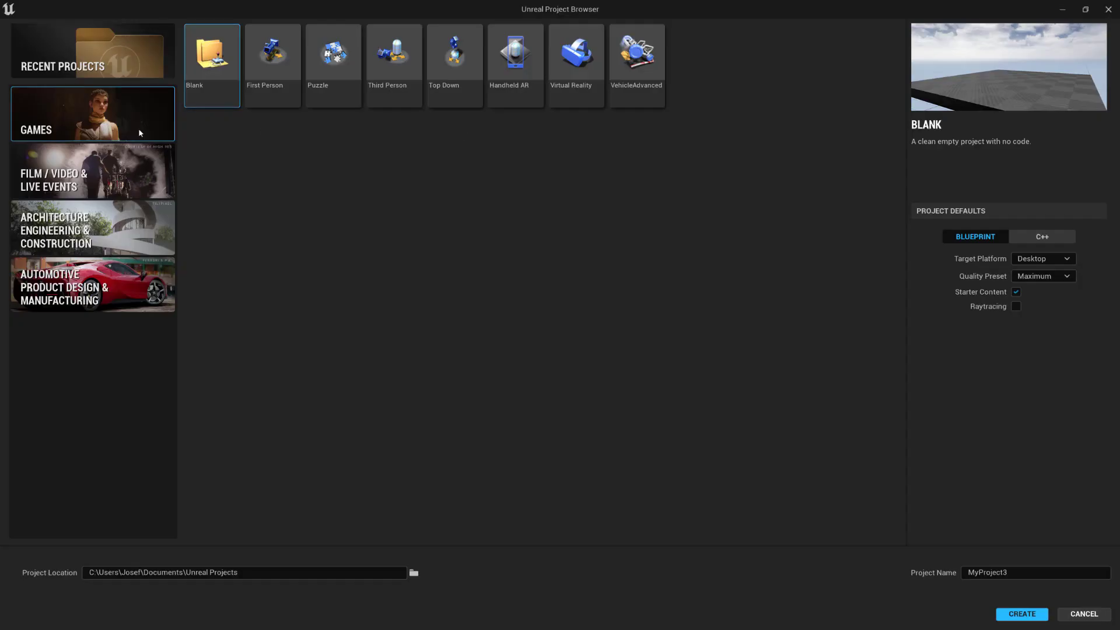
{"action": "left_click", "coordinate": [277, 87]}
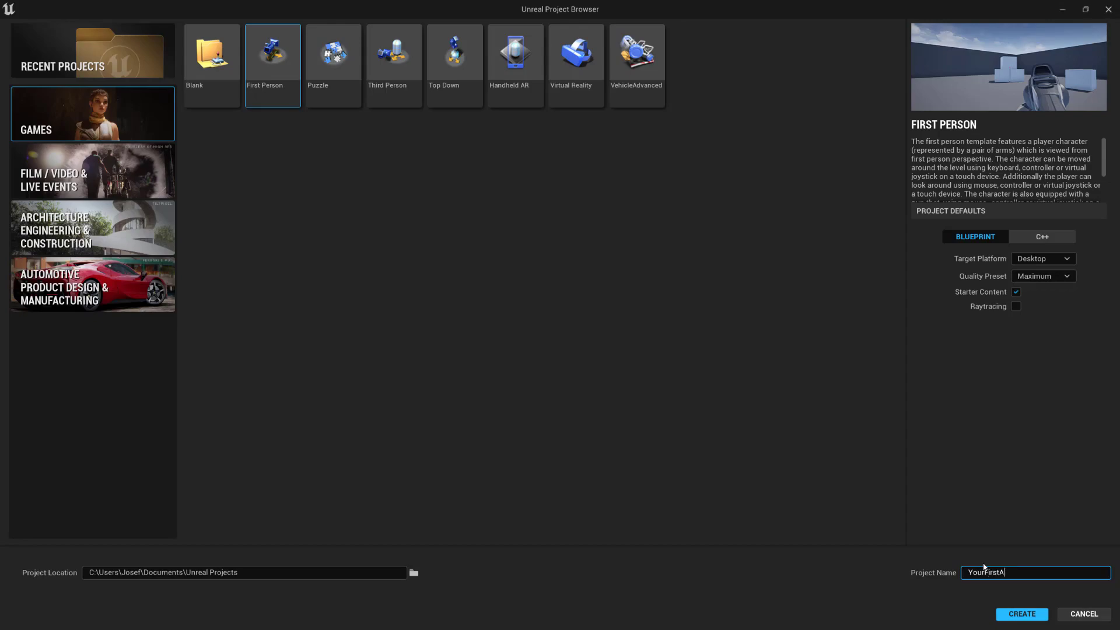
{"action": "key", "text": "Return"}
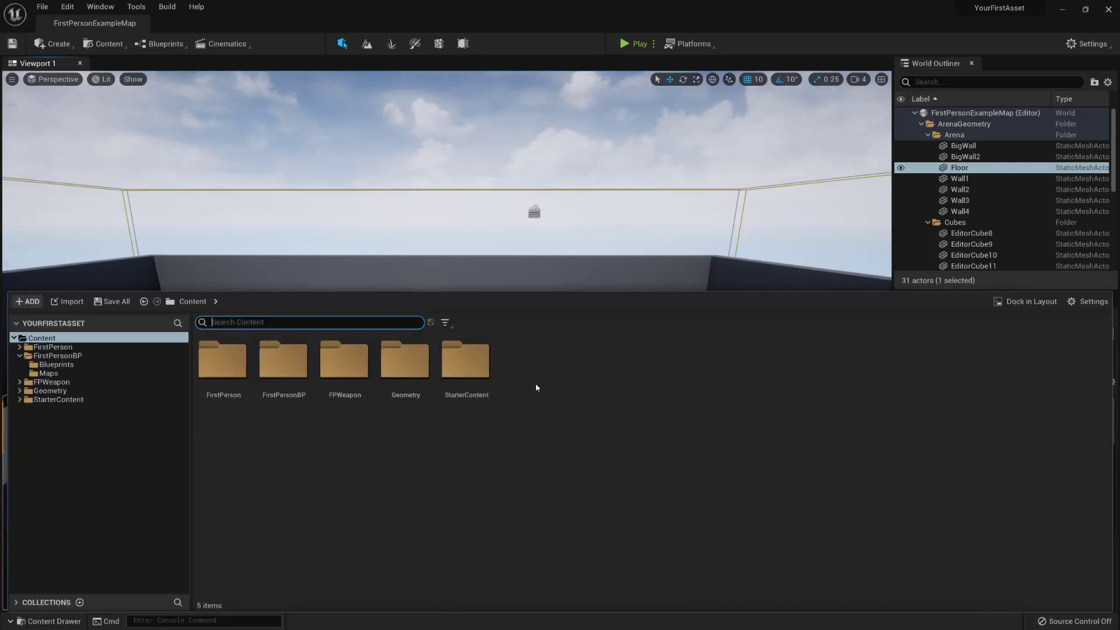
- Create a folder named ScifiGun in the project's Content folder
{"action": "right_click", "coordinate": [535, 385]}
{"action": "left_click", "coordinate": [581, 62]}
{"action": "type", "text": "S"}
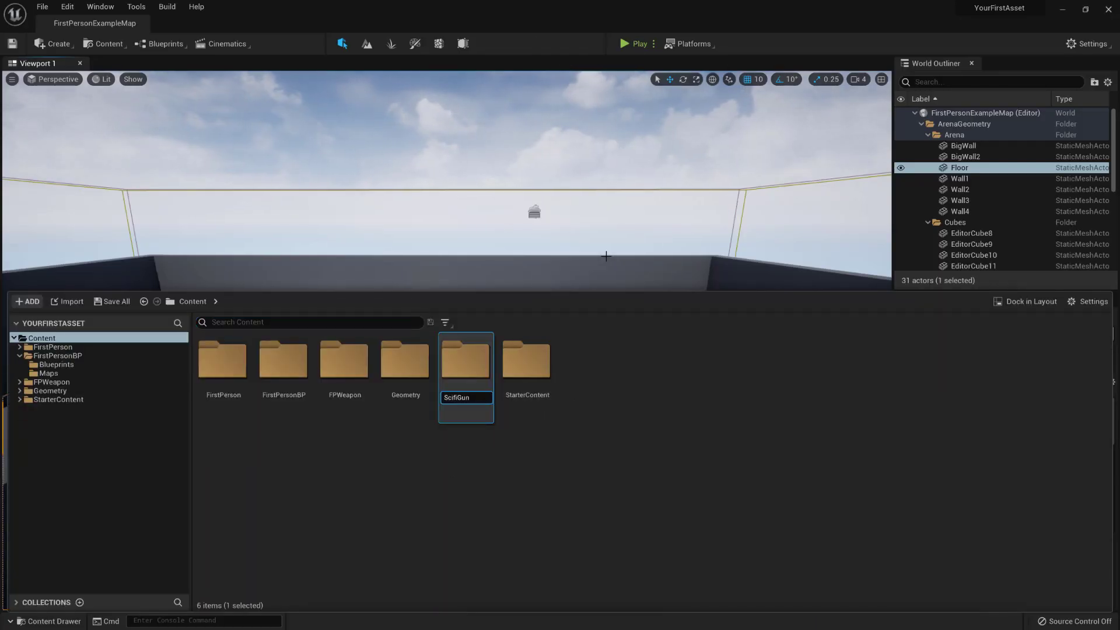
{"action": "type", "text": "cifiGun"}
{"action": "key", "text": "Return"}
- Import the scifigun FBX with its default options into the ScifiGun folder and close the message log
{"action": "double_click", "coordinate": [457, 395]}
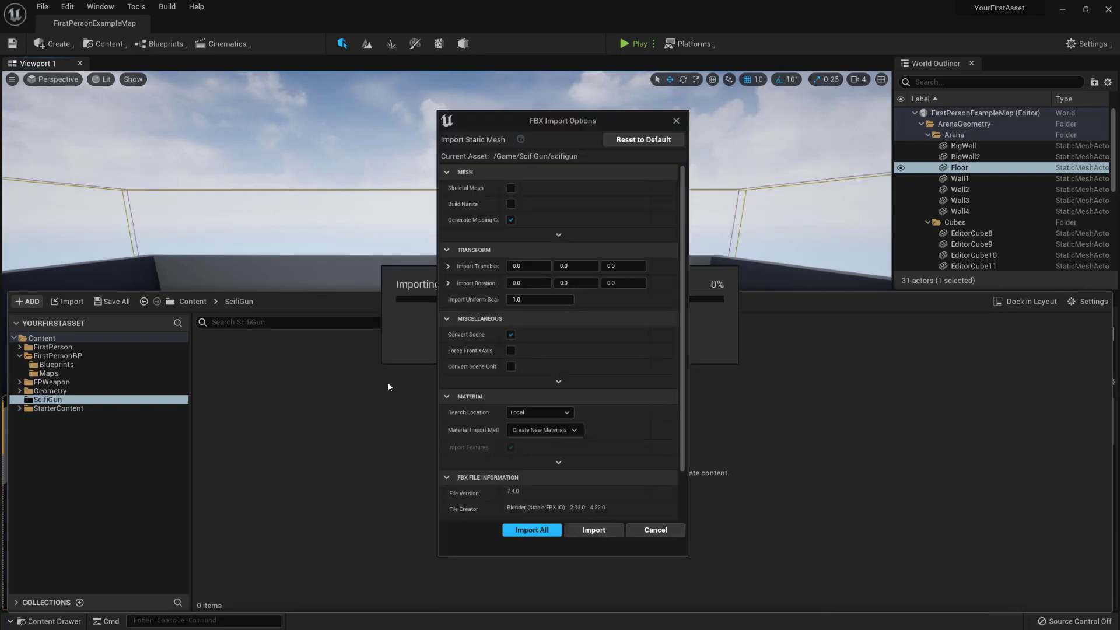
{"action": "left_click", "coordinate": [530, 530]}
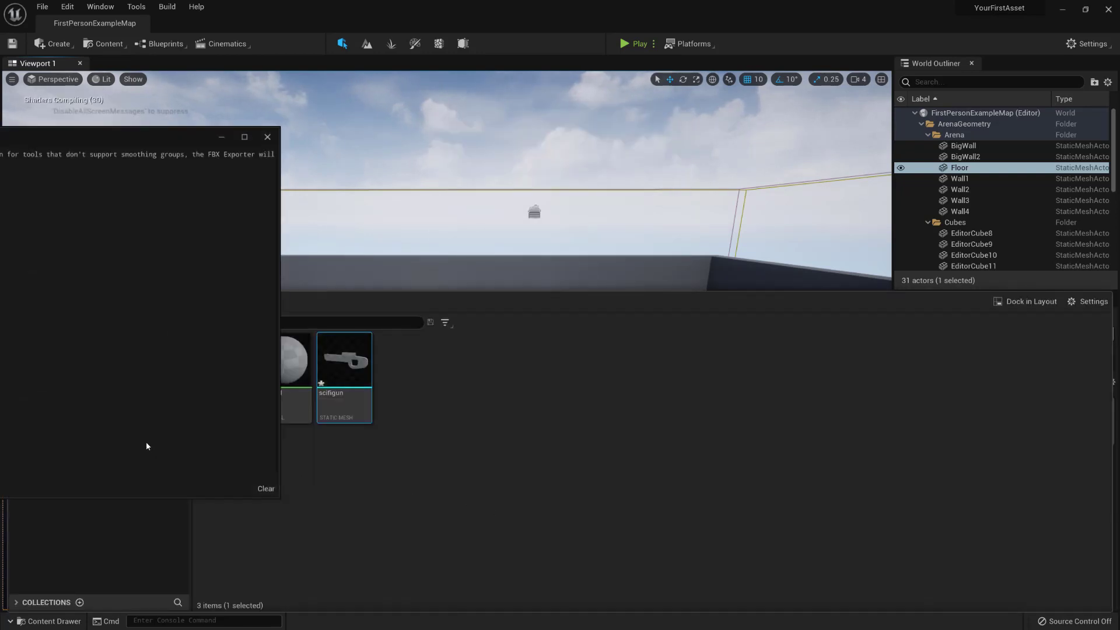
{"action": "left_click", "coordinate": [268, 137]}
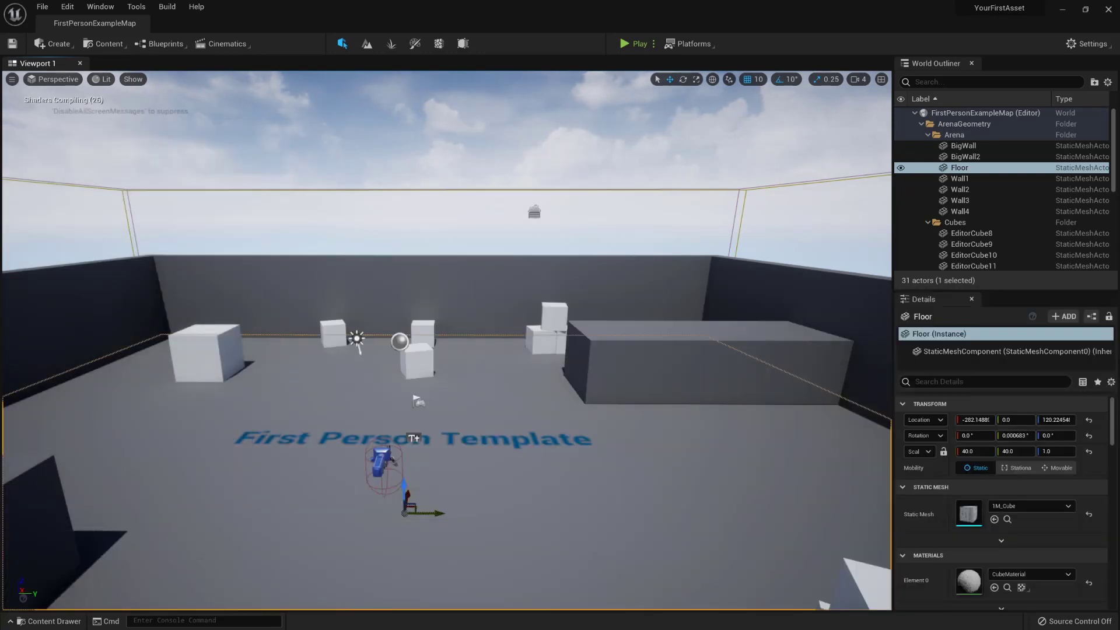
- Open the FirstPersonCharacter blueprint from the Blueprints folder of FirstPersonBP
{"action": "key", "text": "ctrl+space"}
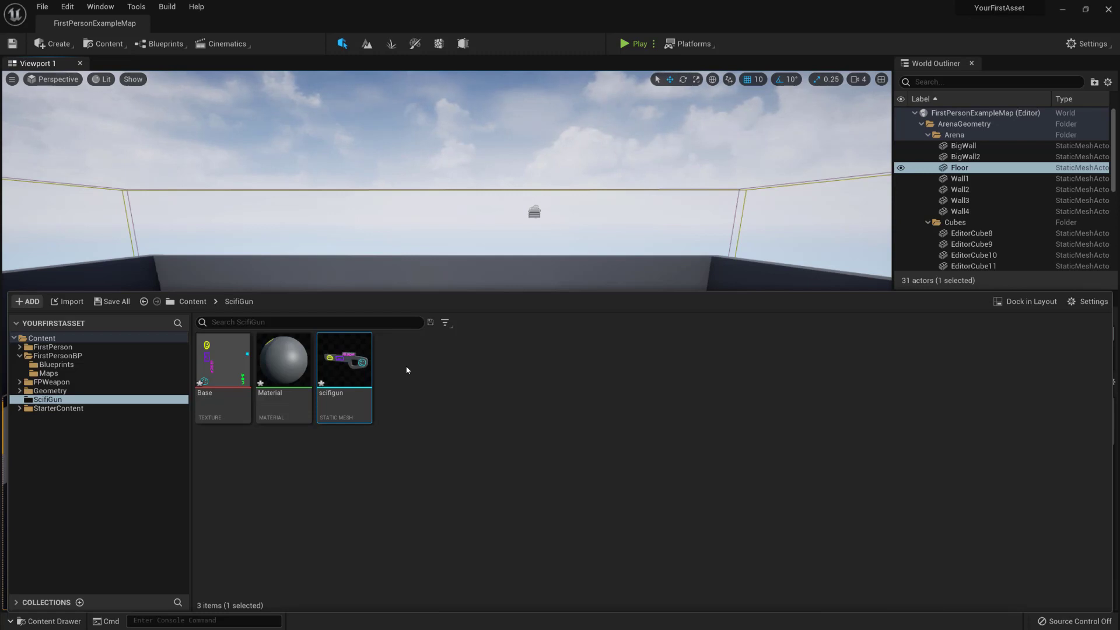
{"action": "left_click", "coordinate": [56, 355]}
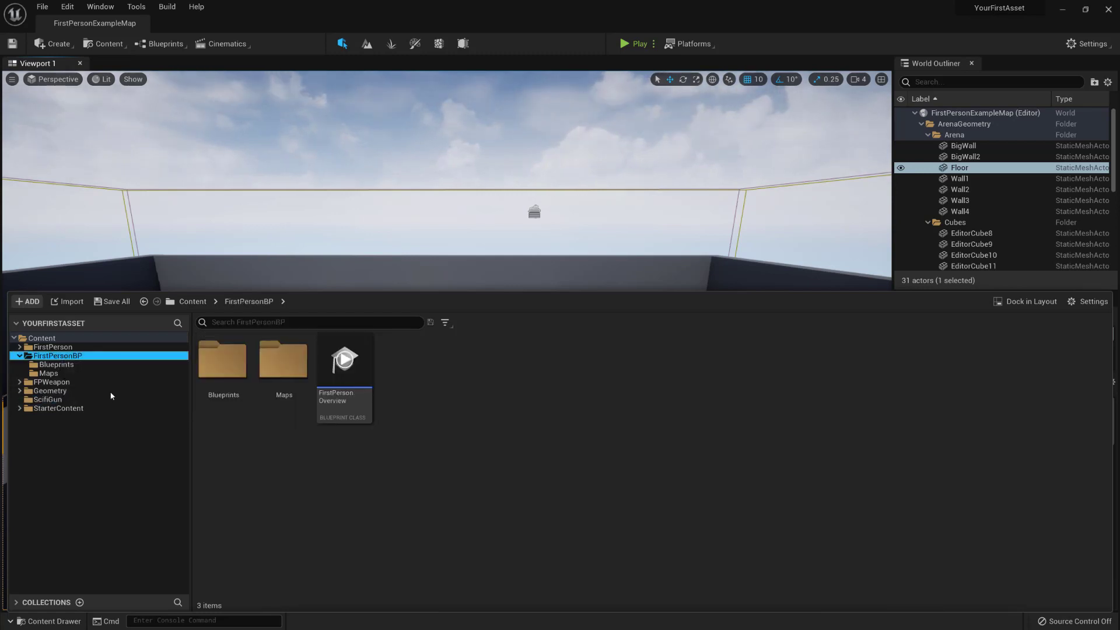
{"action": "double_click", "coordinate": [236, 388]}
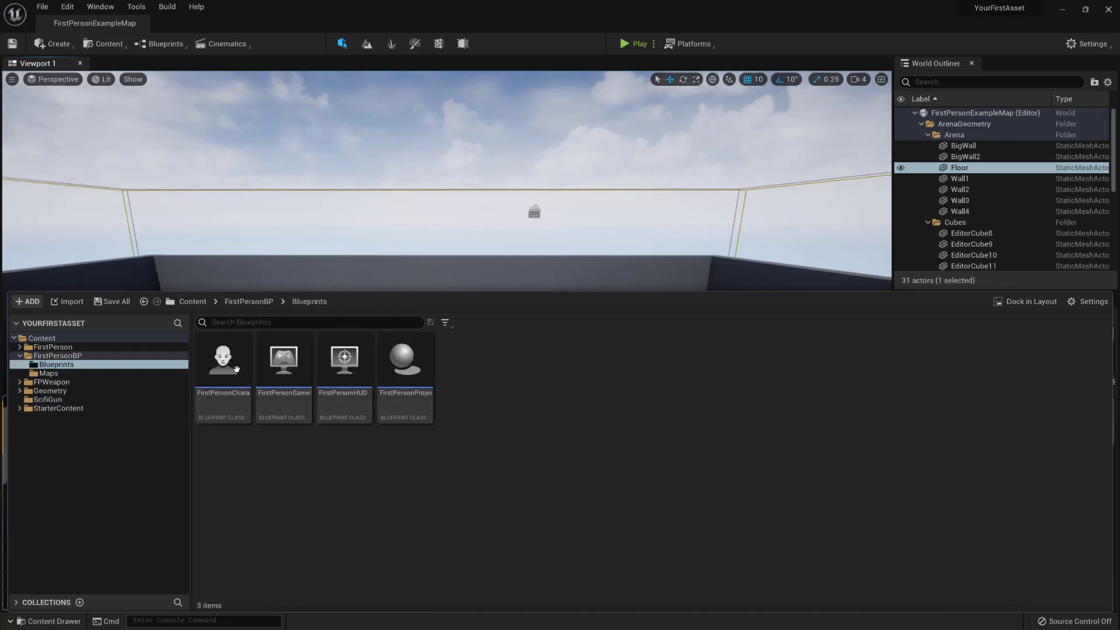
{"action": "double_click", "coordinate": [237, 407]}
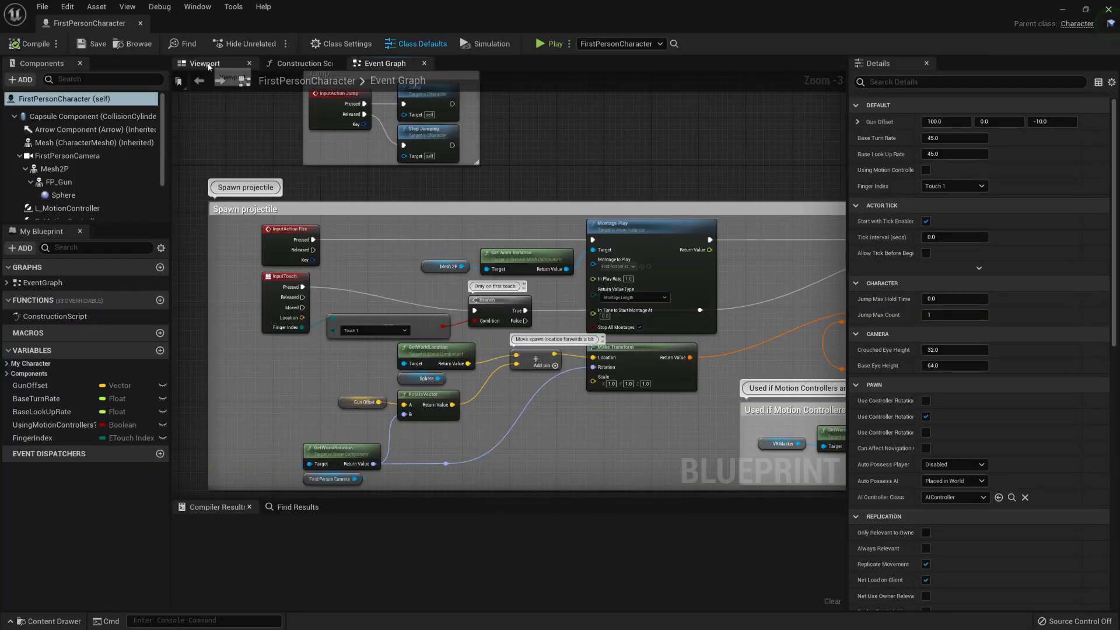
- Delete the default FP_Gun component from the character in the blueprint's viewport
{"action": "left_click", "coordinate": [208, 64]}
{"action": "left_click", "coordinate": [528, 273]}
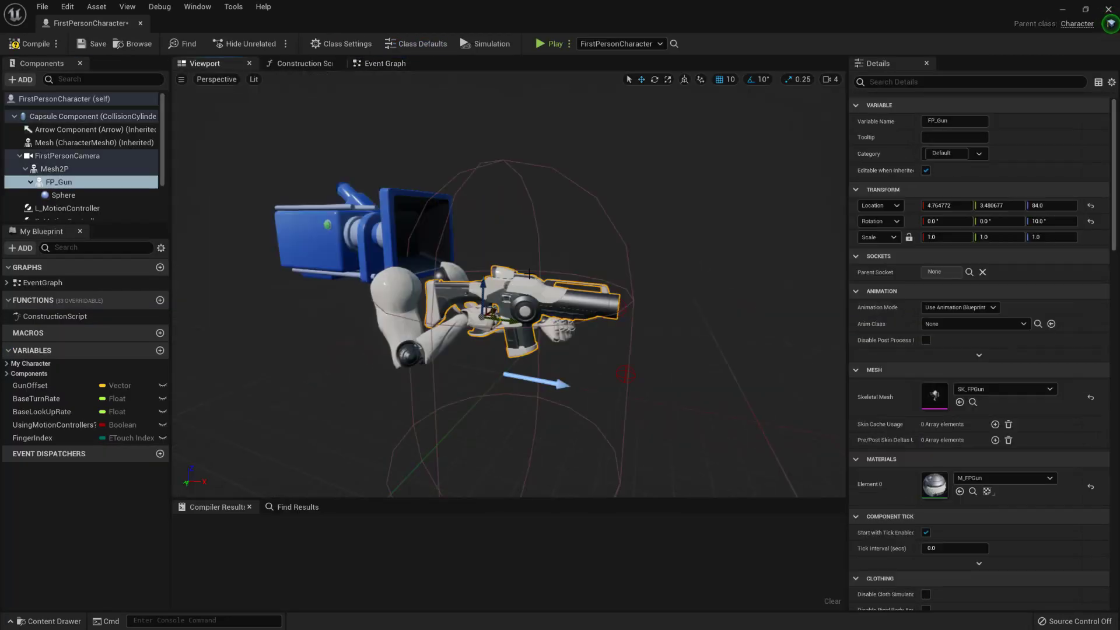
{"action": "key", "text": "Delete"}
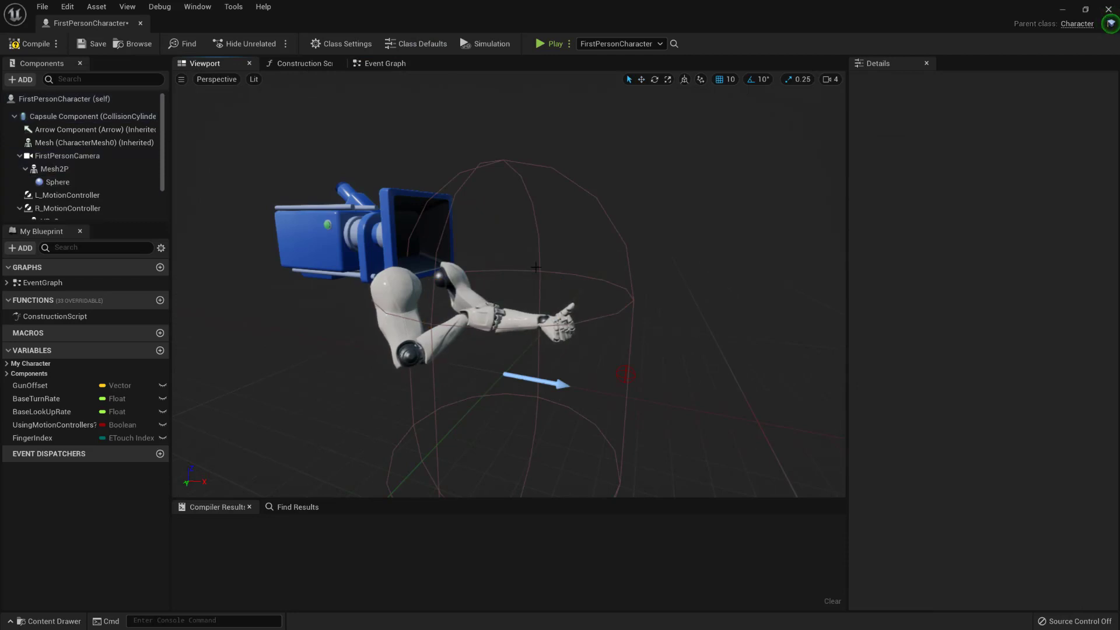
- Add the scifigun static mesh to the character as a component, keeping the name scifigun
{"action": "key", "text": "ctrl+space"}
{"action": "left_click_drag", "start_coordinate": [342, 475], "coordinate": [525, 383]}
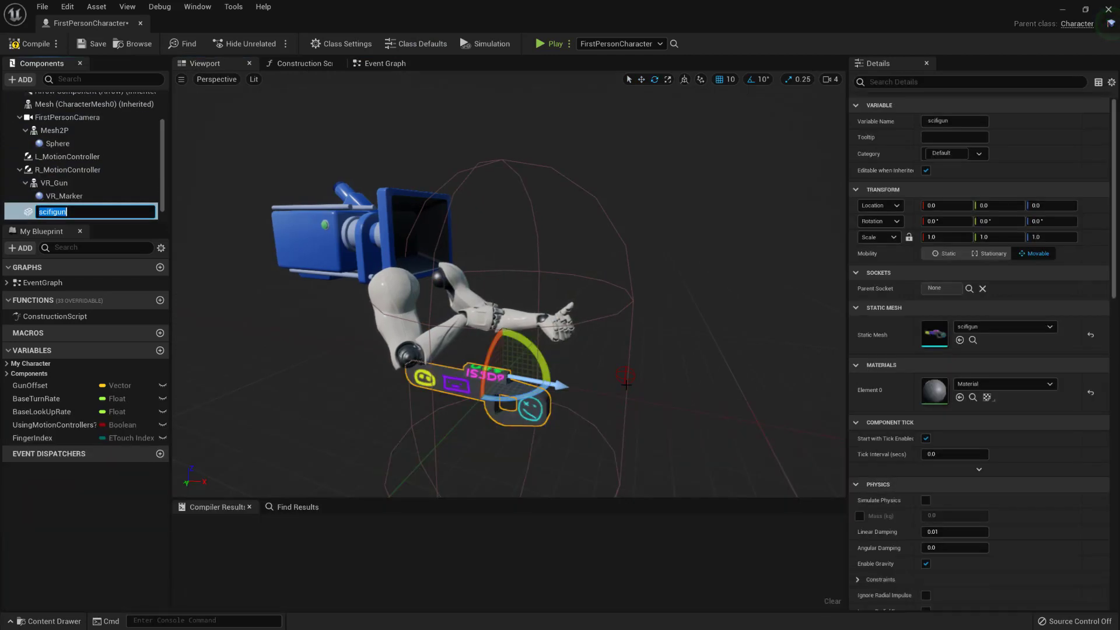
{"action": "key", "text": "Return"}
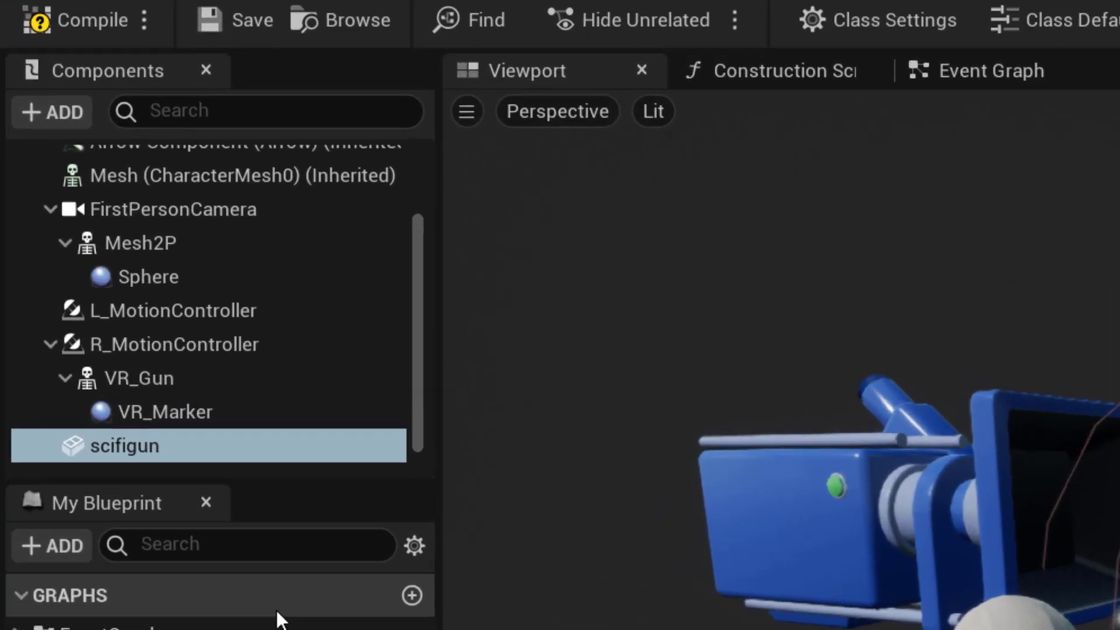
- Nest scifigun under Mesh2P with Sphere beneath it, and set scifigun's parent socket to GripPoint
{"action": "left_click_drag", "start_coordinate": [77, 449], "coordinate": [175, 244]}
{"action": "left_click", "coordinate": [185, 297]}
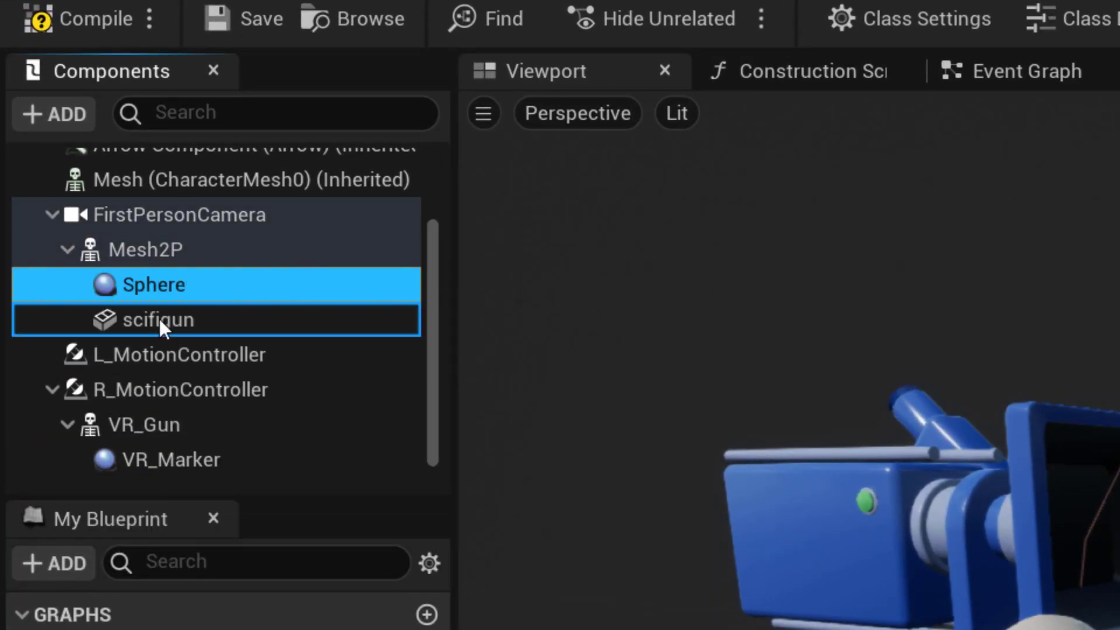
{"action": "left_click_drag", "start_coordinate": [158, 316], "coordinate": [158, 316]}
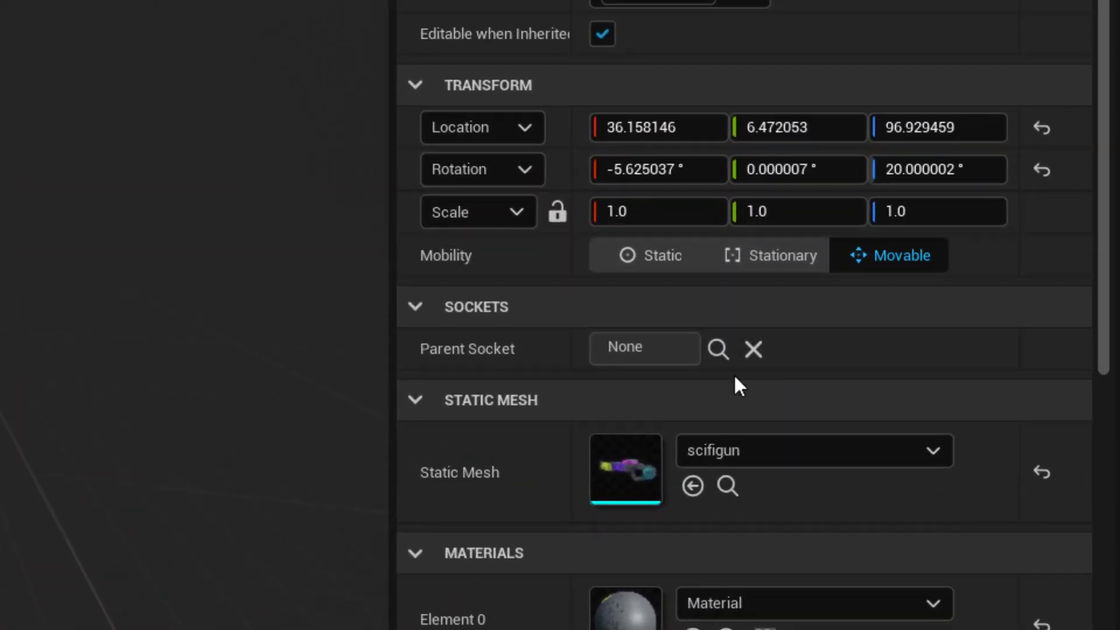
{"action": "left_click", "coordinate": [717, 348]}
{"action": "left_click", "coordinate": [832, 460]}
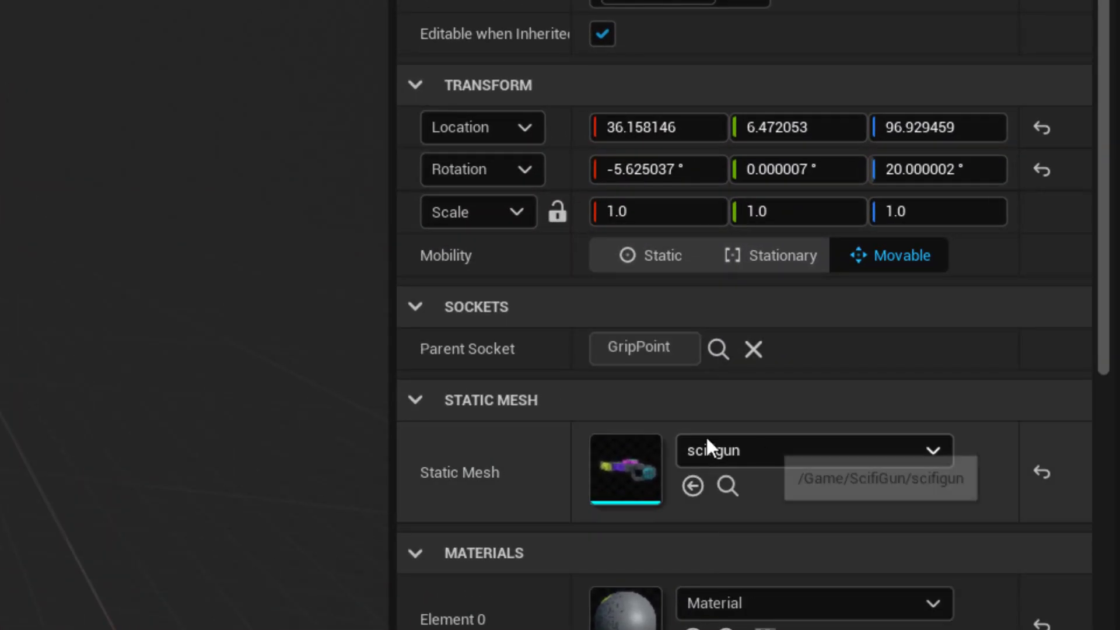
- Move scifigun near the character's arms and rotate it so its barrel points forward
{"action": "key", "text": "w"}
{"action": "left_click_drag", "start_coordinate": [523, 165], "coordinate": [560, 398]}
{"action": "key", "text": "e"}
{"action": "left_click_drag", "start_coordinate": [583, 292], "coordinate": [408, 292], "text": "alt"}
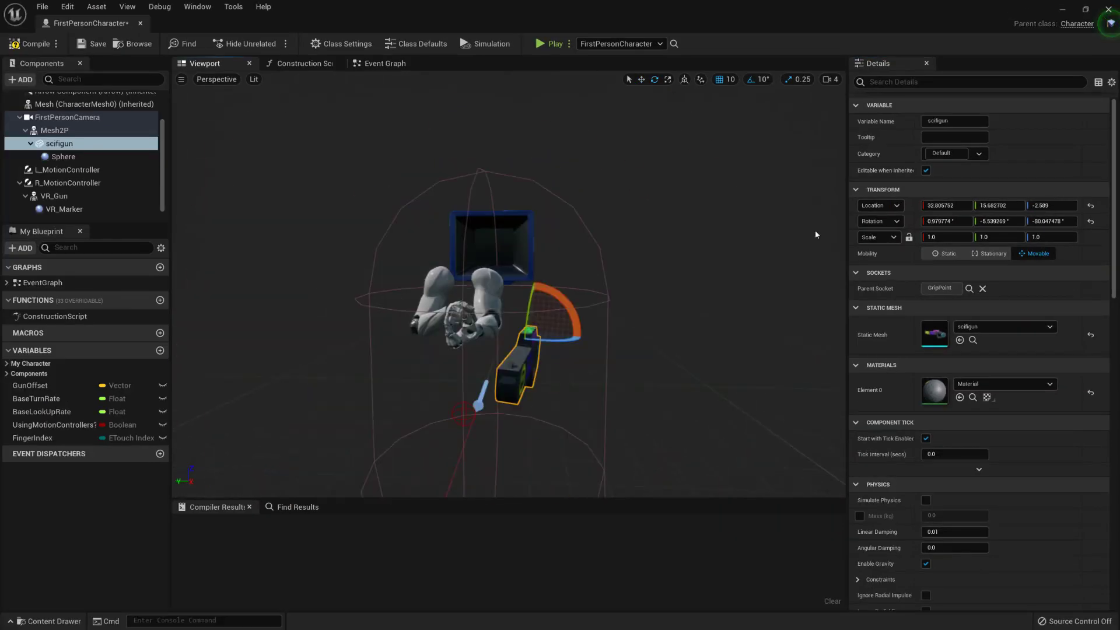
- Set the viewport camera speed to 2 and move scifigun up to the character's hands
{"action": "left_click", "coordinate": [814, 70]}
{"action": "left_click", "coordinate": [827, 93]}
{"action": "scroll", "coordinate": [496, 280], "scroll_direction": "up", "scroll_amount": 2}
{"action": "key", "text": "w"}
{"action": "left_click_drag", "start_coordinate": [527, 378], "coordinate": [430, 291]}
{"action": "right_click_drag", "start_coordinate": [610, 185], "coordinate": [361, 256]}
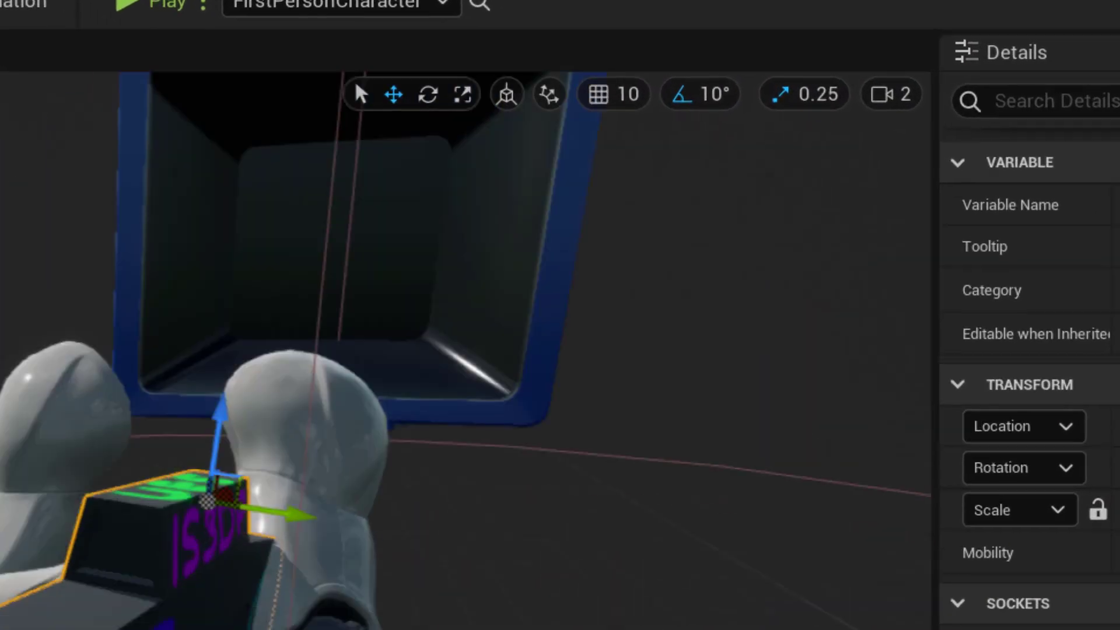
- Fine-tune scifigun's placement in the hands to a location of about 0.3, 7.1, 12.7
{"action": "right_click_drag", "start_coordinate": [455, 292], "coordinate": [420, 280]}
{"action": "left_click_drag", "start_coordinate": [437, 259], "coordinate": [451, 277]}
{"action": "key", "text": "e"}
{"action": "right_click_drag", "start_coordinate": [443, 292], "coordinate": [409, 309]}
{"action": "key", "text": "w"}
{"action": "left_click_drag", "start_coordinate": [624, 183], "coordinate": [612, 184]}
{"action": "right_click_drag", "start_coordinate": [583, 244], "coordinate": [489, 245]}
{"action": "left_click_drag", "start_coordinate": [527, 201], "coordinate": [467, 198]}
{"action": "right_click_drag", "start_coordinate": [467, 245], "coordinate": [408, 251]}
{"action": "right_click_drag", "start_coordinate": [592, 230], "coordinate": [501, 245]}
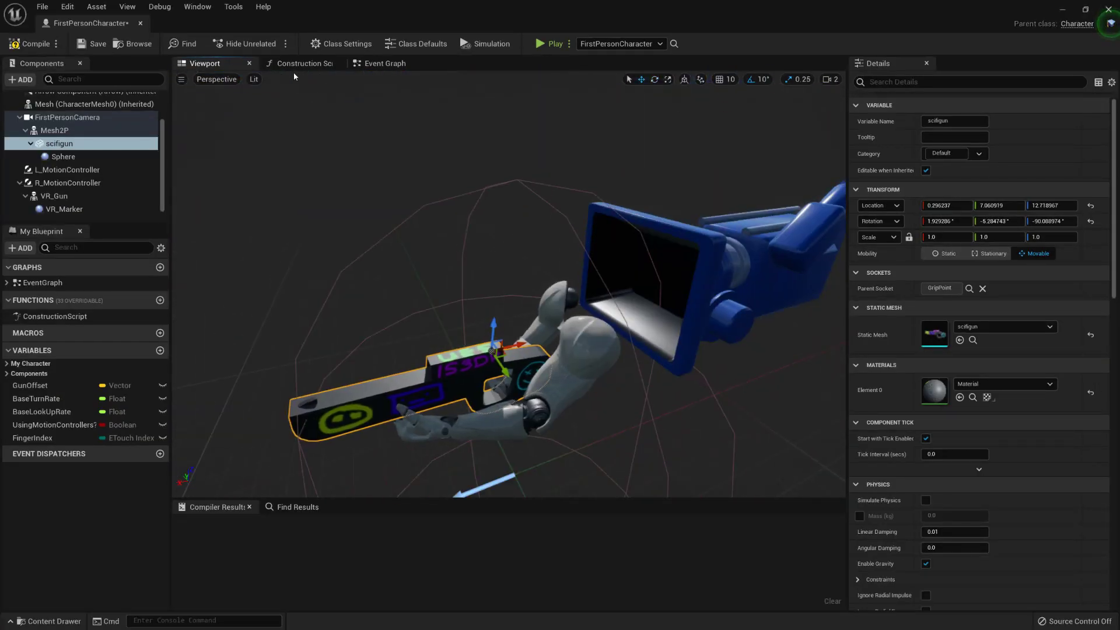
- Disconnect the AttachComponentToComponent node from the Construction Script's execution output
{"action": "left_click", "coordinate": [294, 65]}
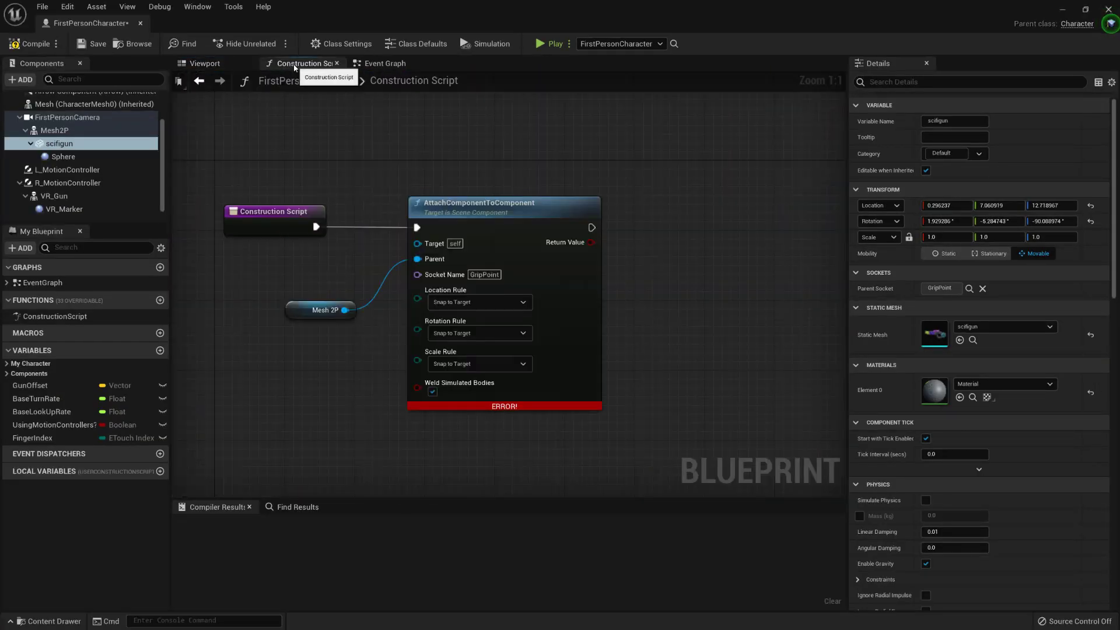
{"action": "left_click", "coordinate": [416, 228], "text": "alt"}
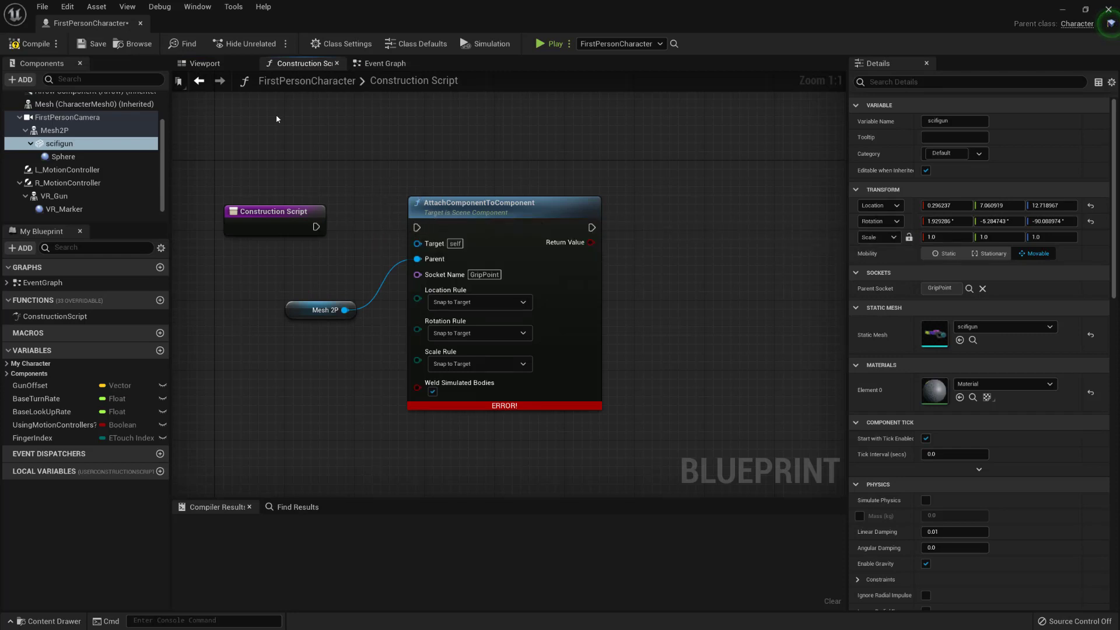
- Compile the blueprint and move the Sphere component under scifigun toward the front of the gun's barrel
{"action": "left_click", "coordinate": [29, 43]}
{"action": "left_click", "coordinate": [63, 156]}
{"action": "left_click_drag", "start_coordinate": [503, 371], "coordinate": [503, 303]}
{"action": "right_click_drag", "start_coordinate": [502, 303], "coordinate": [419, 321]}
{"action": "left_click_drag", "start_coordinate": [459, 363], "coordinate": [437, 397]}
{"action": "right_click_drag", "start_coordinate": [437, 397], "coordinate": [490, 385]}
{"action": "scroll", "coordinate": [445, 373], "scroll_direction": "up", "scroll_amount": 5}
{"action": "left_click_drag", "start_coordinate": [408, 342], "coordinate": [412, 358]}
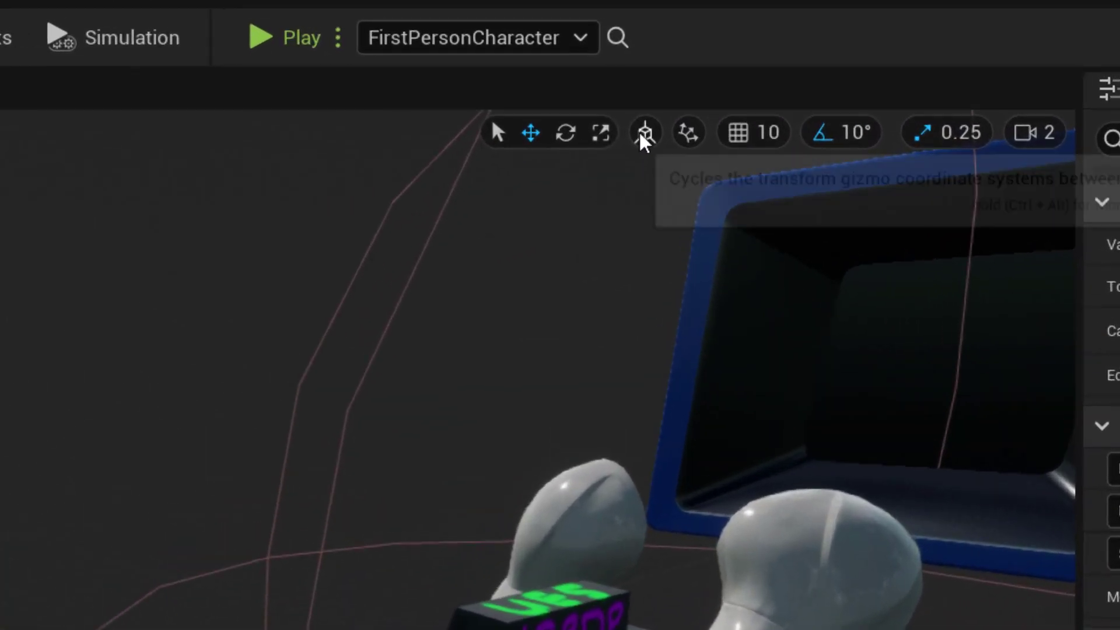
- Align the Sphere with the gun's muzzle using world-space transform axes, and save the FirstPersonCharacter blueprint
{"action": "left_click", "coordinate": [684, 80]}
{"action": "right_click_drag", "start_coordinate": [525, 291], "coordinate": [636, 291]}
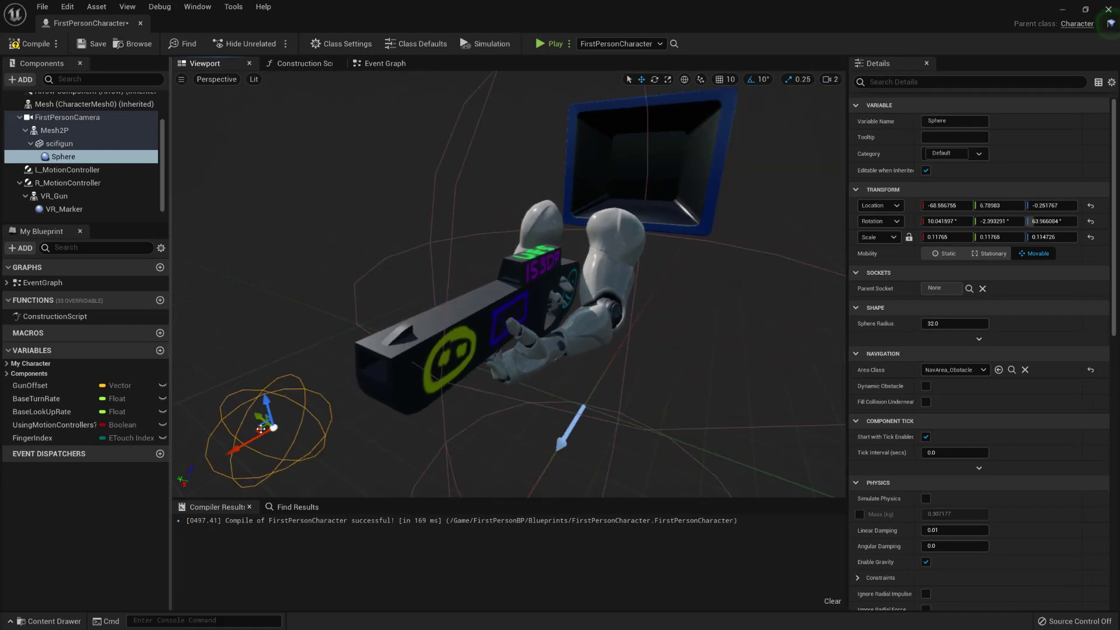
{"action": "left_click_drag", "start_coordinate": [257, 437], "coordinate": [540, 188]}
{"action": "right_click_drag", "start_coordinate": [540, 188], "coordinate": [393, 218]}
{"action": "left_click_drag", "start_coordinate": [359, 223], "coordinate": [405, 216]}
{"action": "right_click_drag", "start_coordinate": [448, 283], "coordinate": [583, 283]}
{"action": "left_click", "coordinate": [91, 44]}
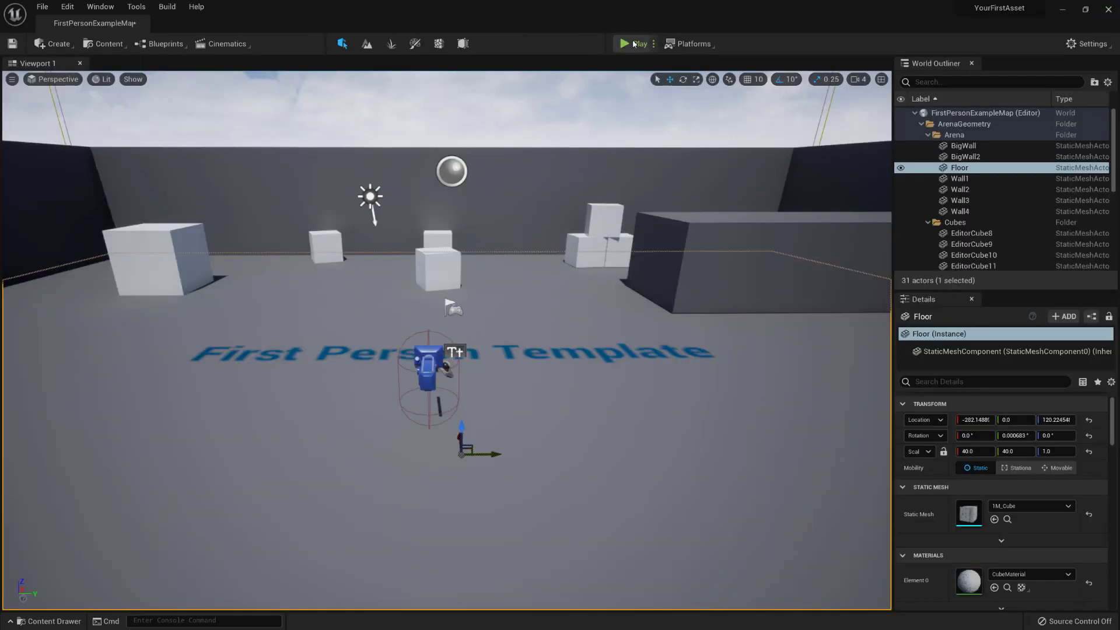
- Play the FirstPersonExampleMap level and fire the gun at the cubes to test the projectile's spawn position
{"action": "left_click", "coordinate": [634, 44]}
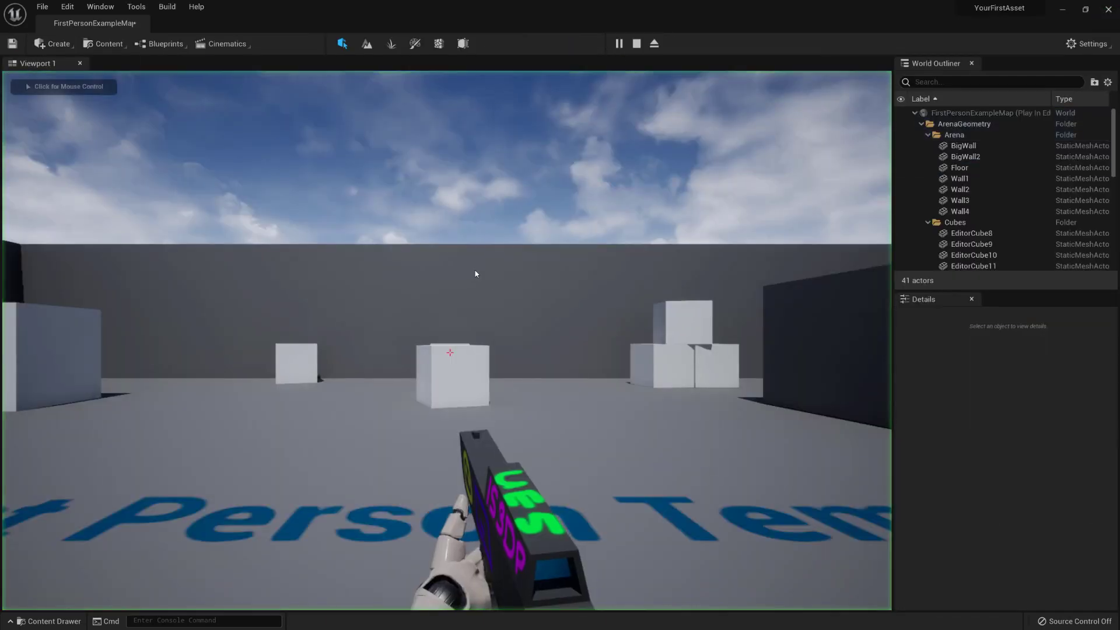
{"action": "left_click", "coordinate": [449, 352]}
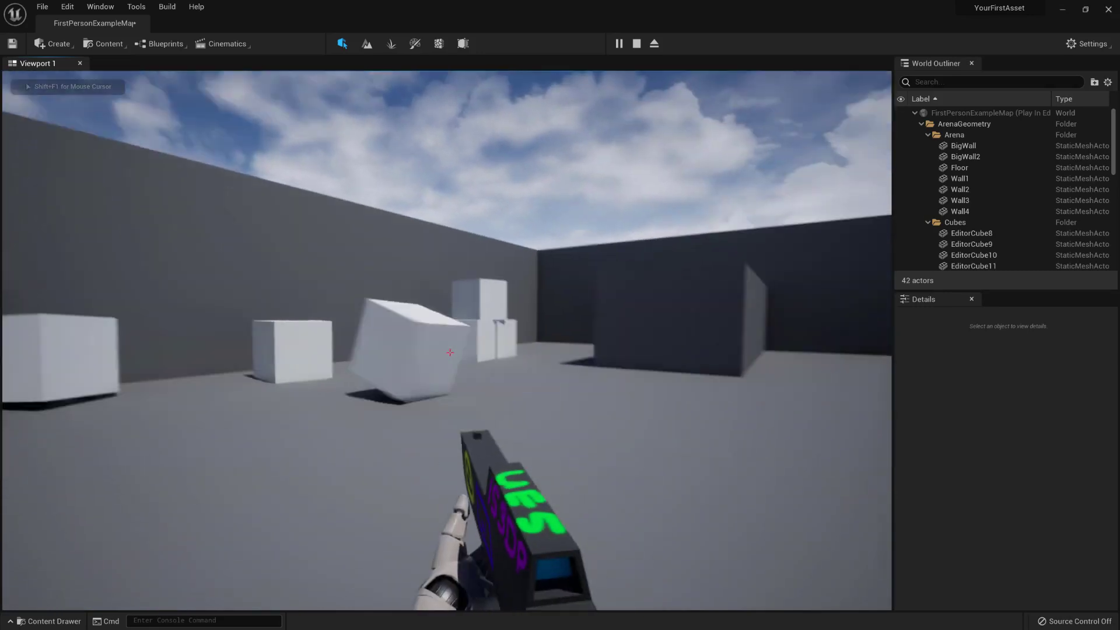
{"action": "left_click", "coordinate": [449, 352]}
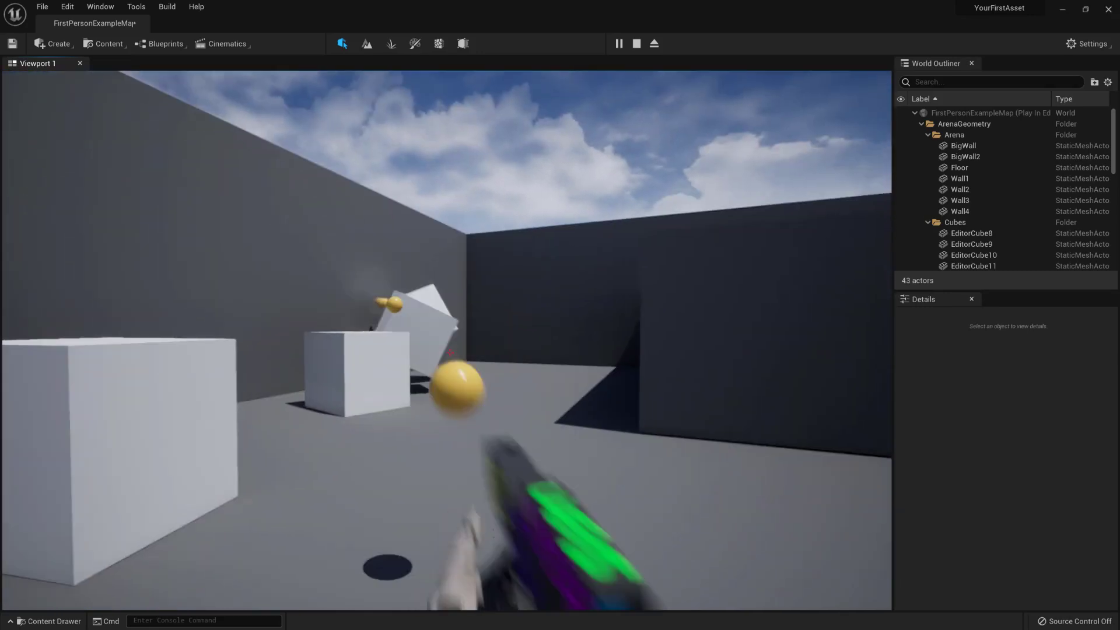